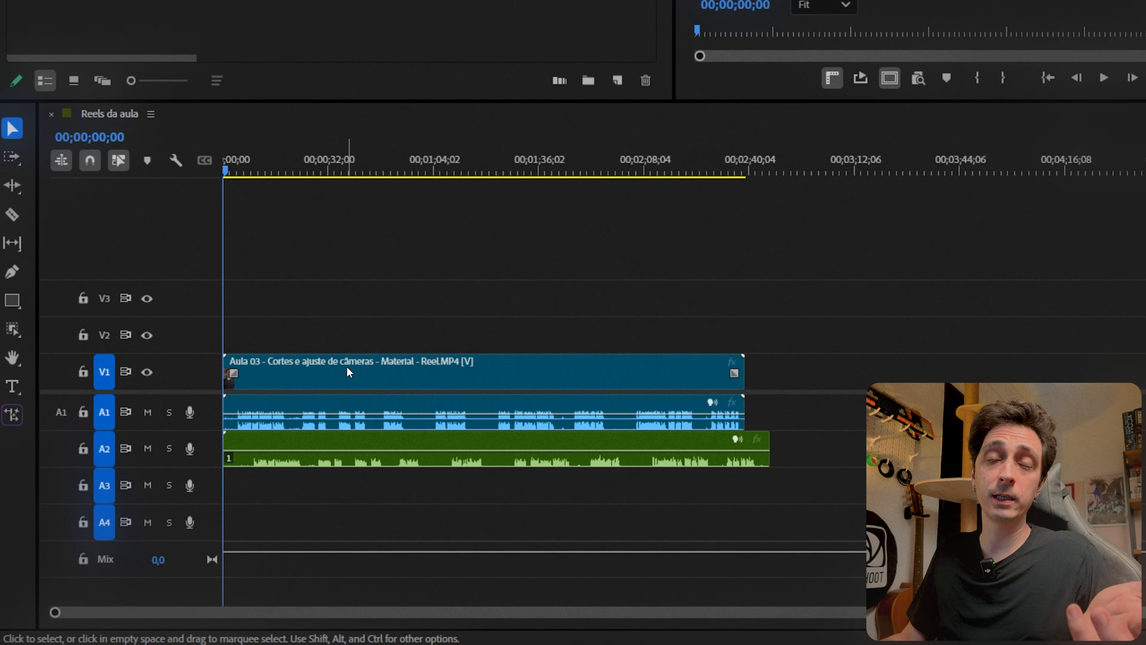
Move the video clip up to V4 and the green audio clip down to A5, and return them to V1 and A2
{"action": "left_click_drag", "start_coordinate": [371, 368], "coordinate": [366, 271]}
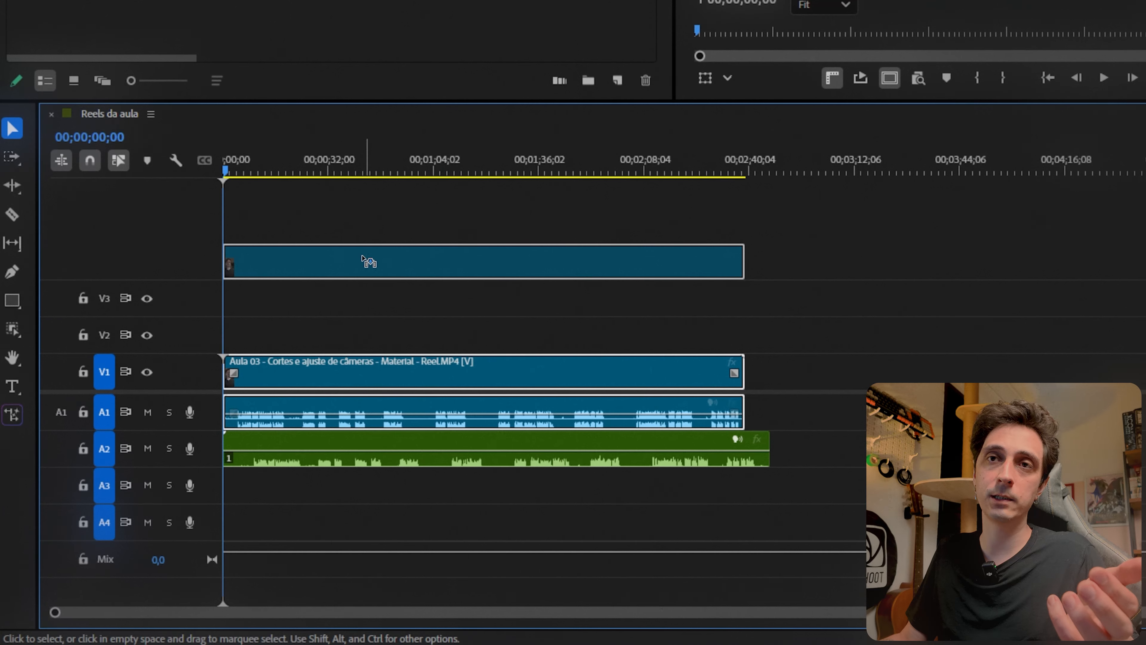
{"action": "left_click_drag", "start_coordinate": [355, 254], "coordinate": [355, 255]}
{"action": "left_click_drag", "start_coordinate": [364, 452], "coordinate": [343, 596]}
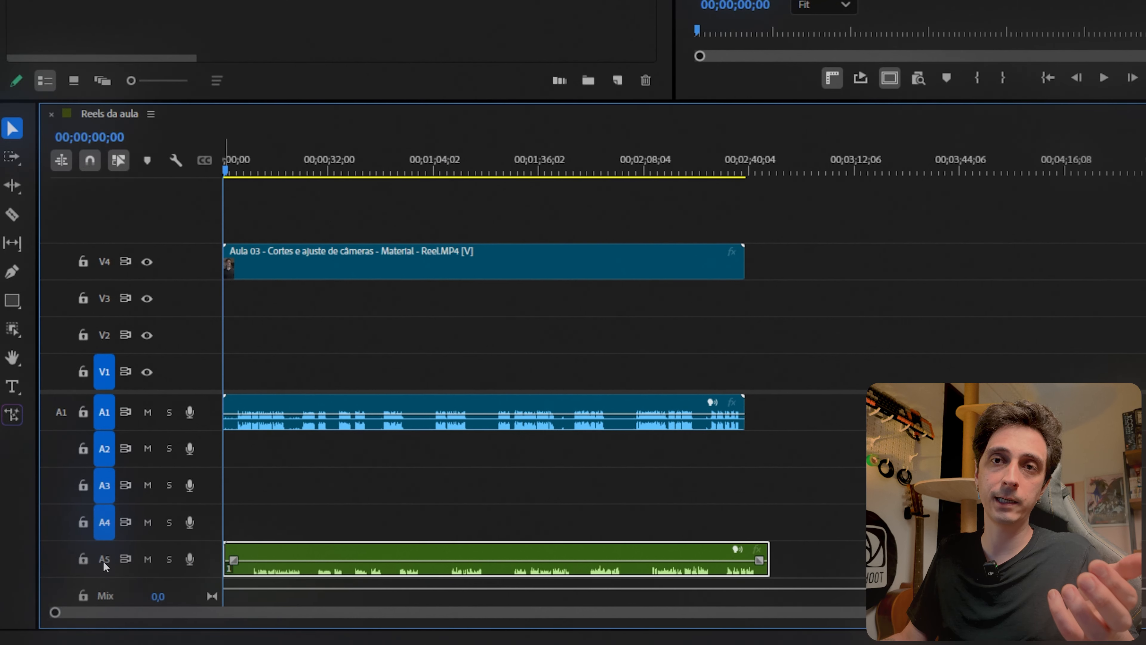
{"action": "left_click_drag", "start_coordinate": [289, 554], "coordinate": [291, 460]}
{"action": "left_click_drag", "start_coordinate": [301, 276], "coordinate": [301, 390]}
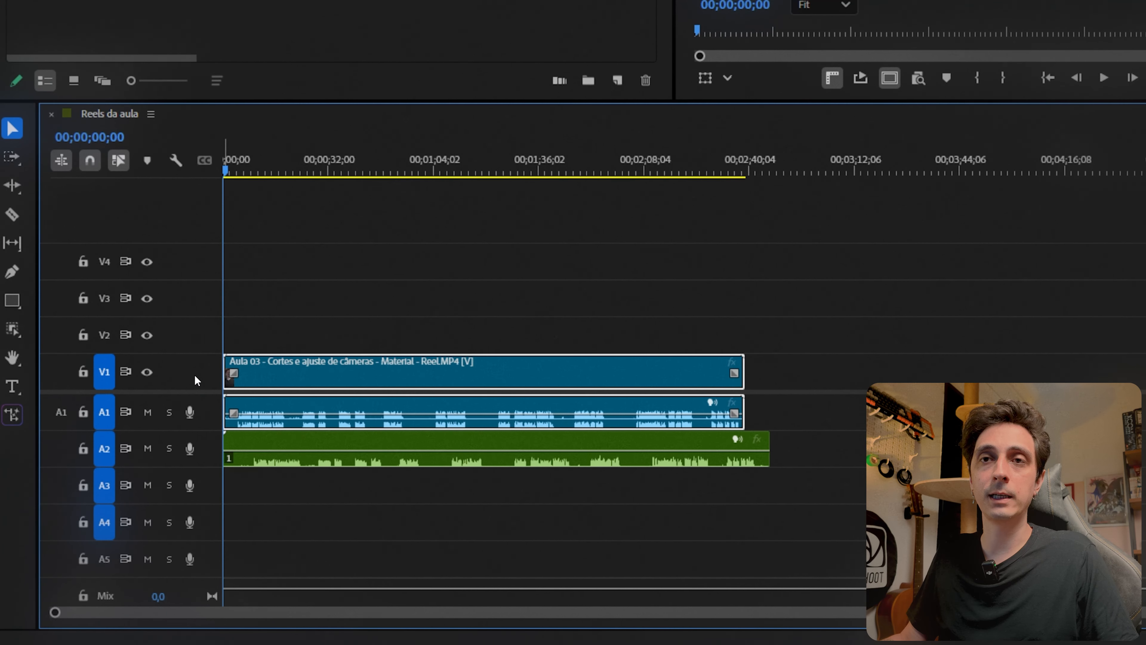
Delete the empty V2 track, and remove all remaining empty video and audio tracks from the sequence
{"action": "right_click", "coordinate": [192, 333]}
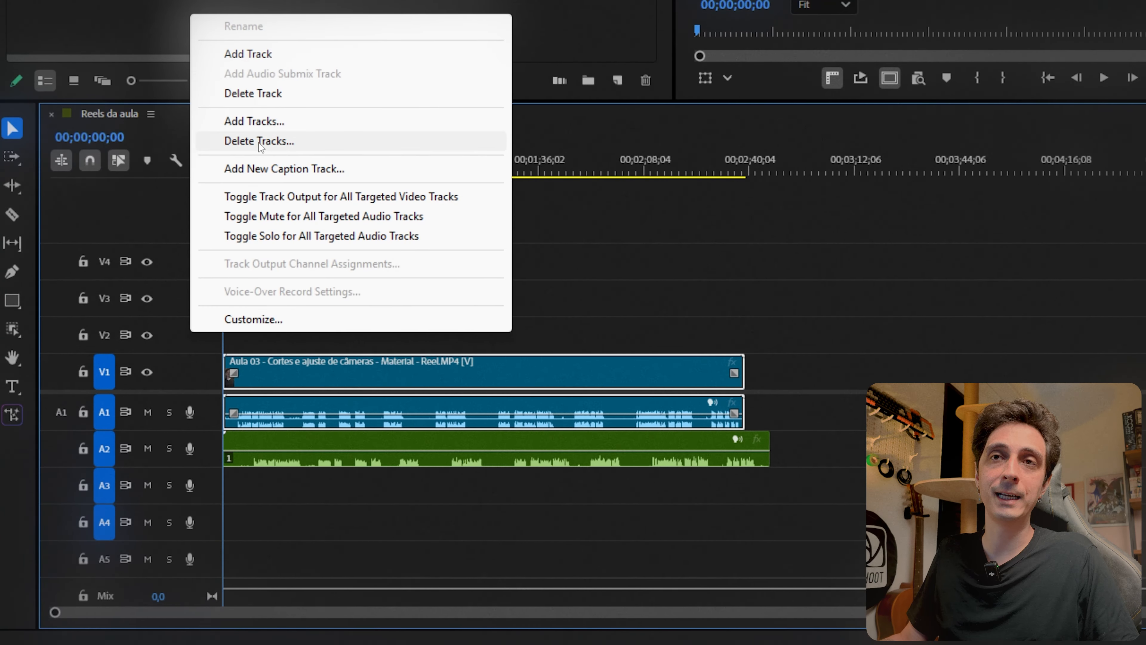
{"action": "left_click", "coordinate": [266, 95]}
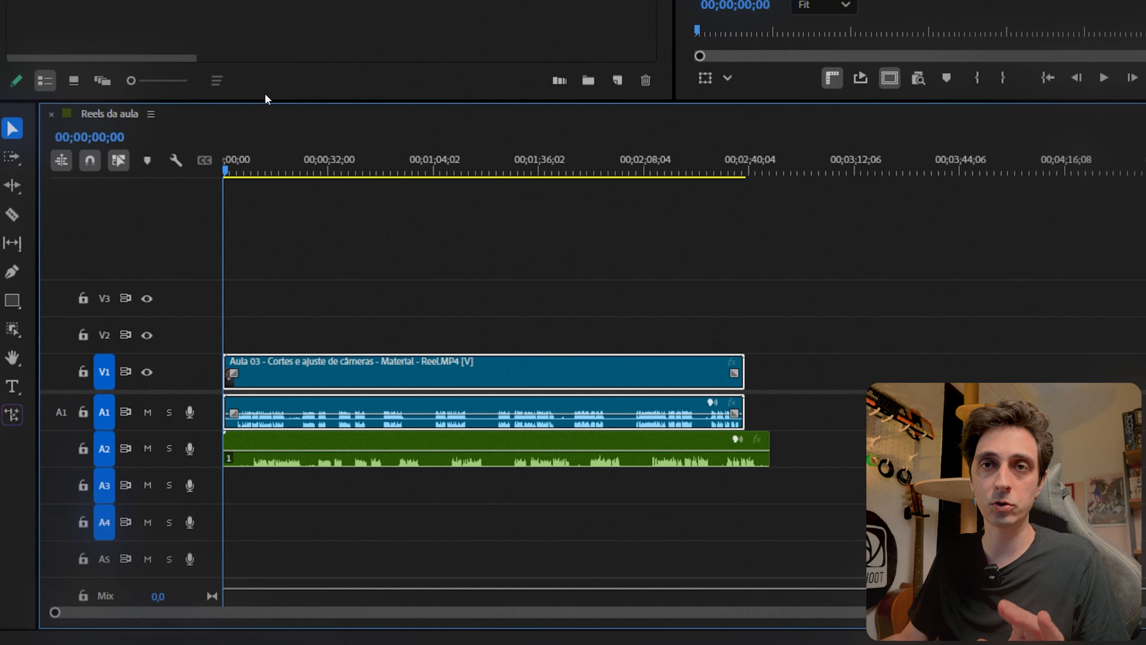
{"action": "right_click", "coordinate": [184, 334]}
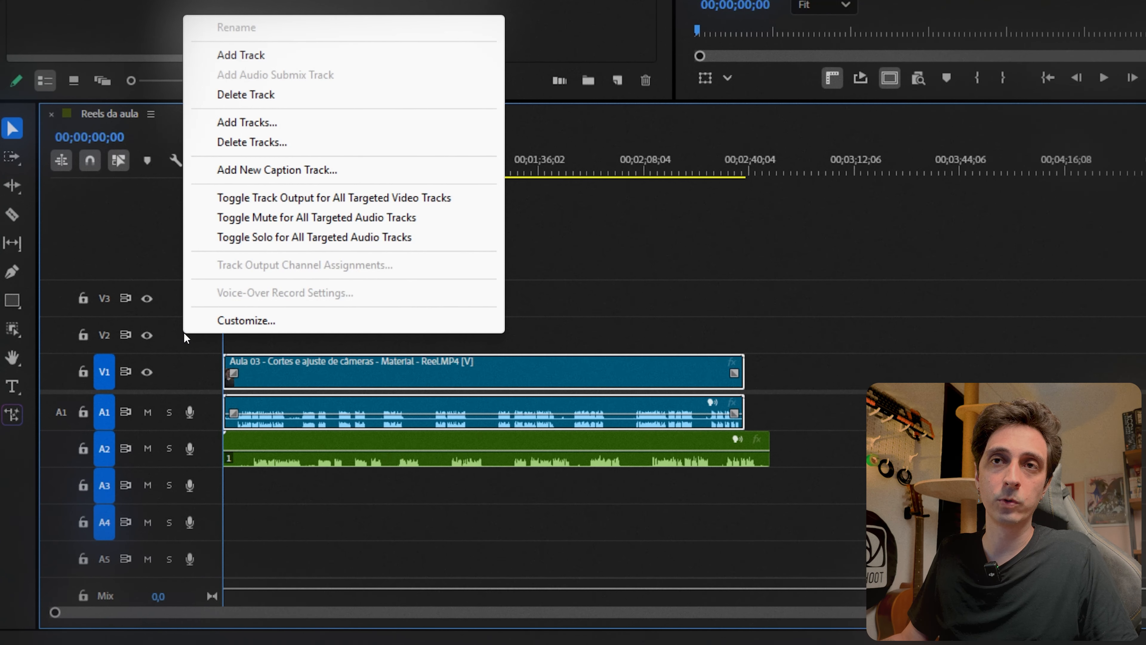
{"action": "left_click", "coordinate": [261, 143]}
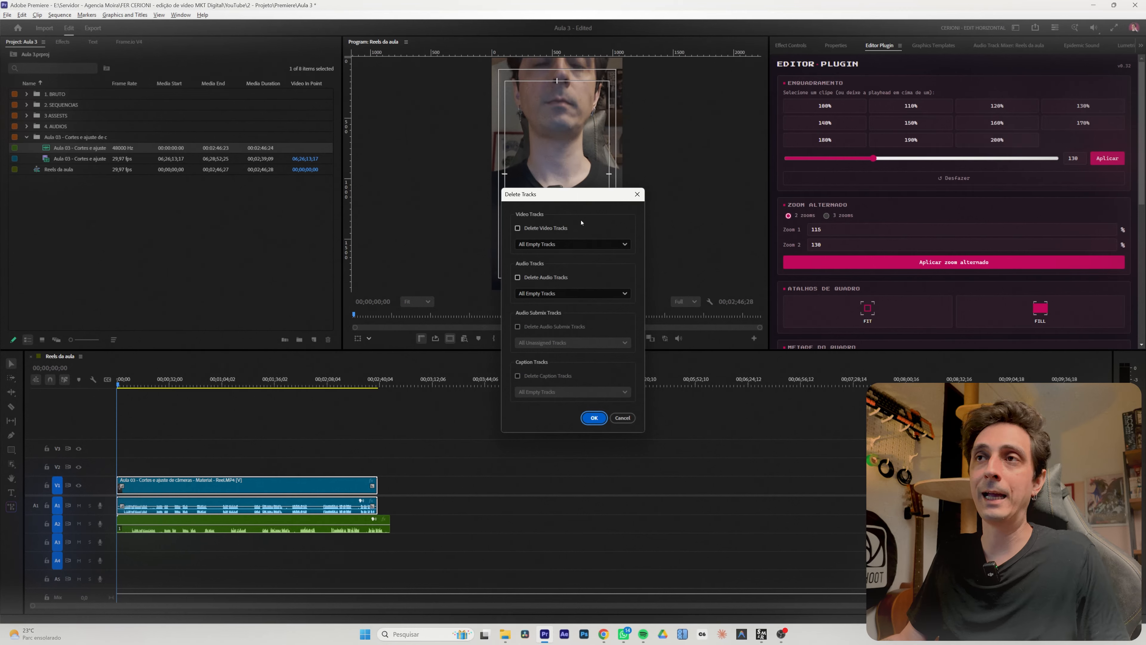
{"action": "left_click_drag", "start_coordinate": [559, 202], "coordinate": [545, 175]}
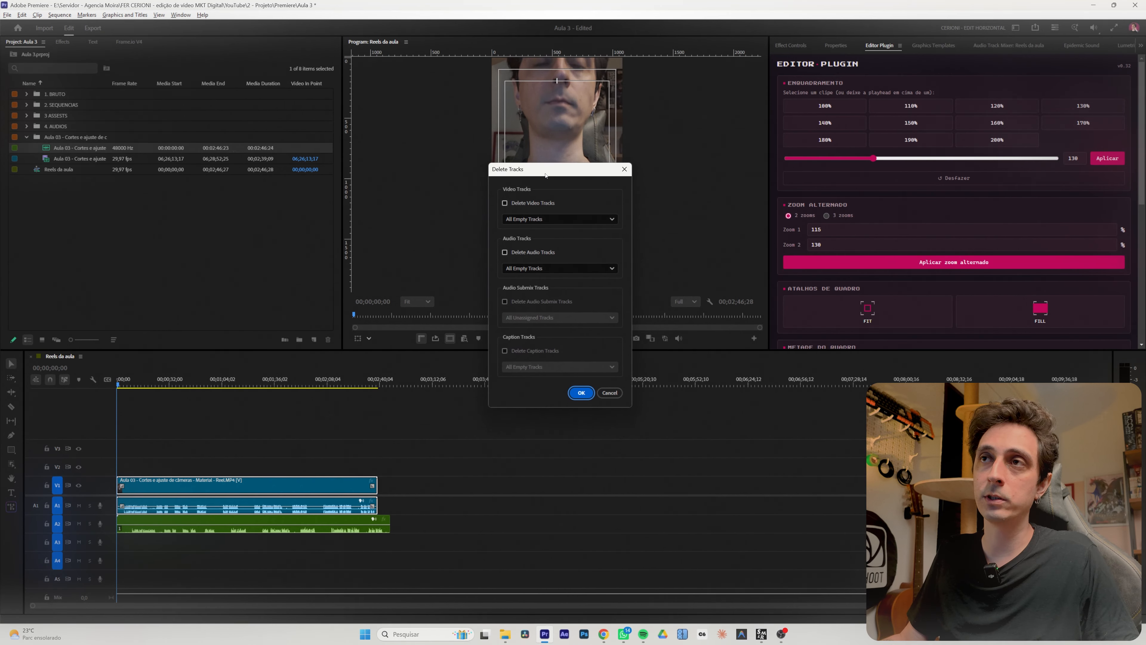
{"action": "left_click", "coordinate": [504, 204]}
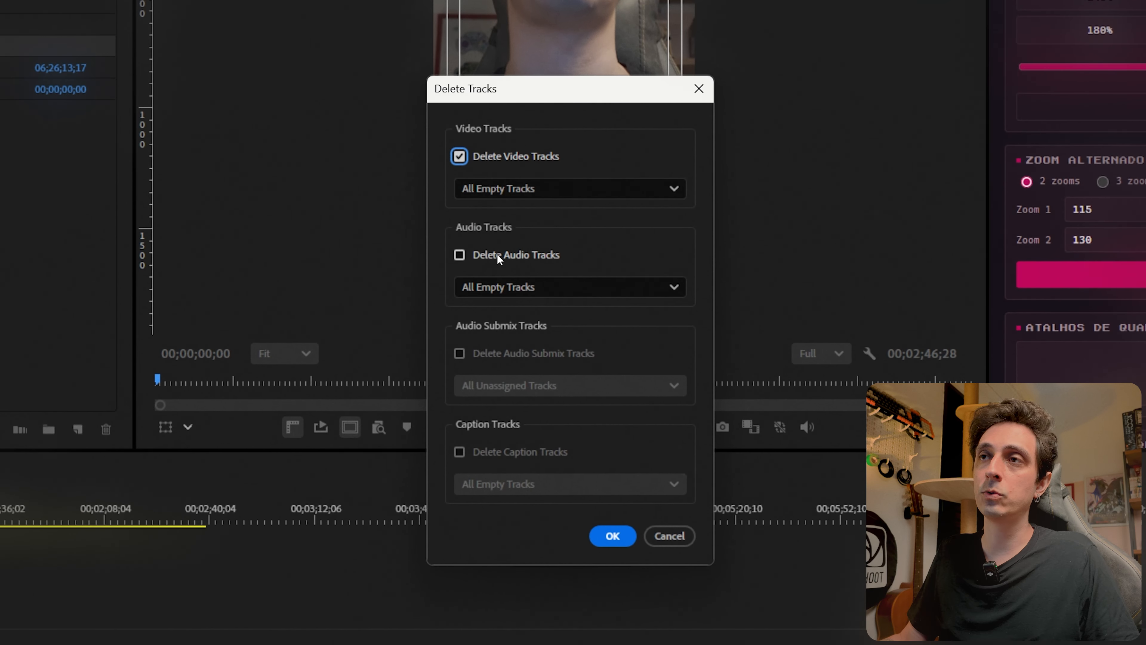
{"action": "left_click", "coordinate": [500, 256]}
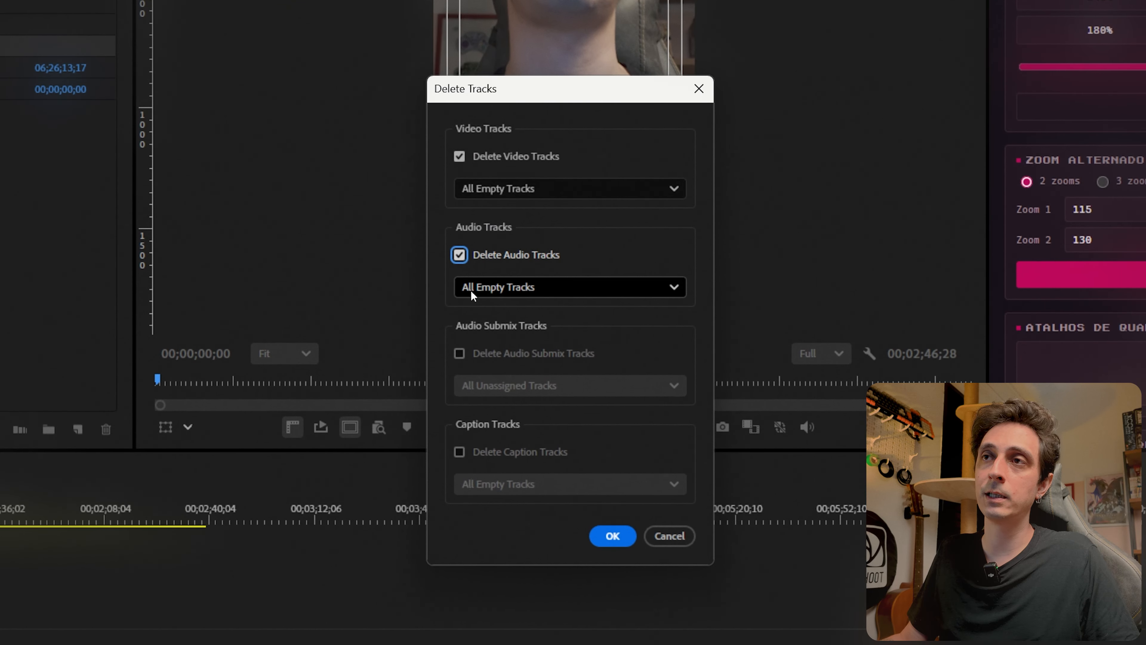
{"action": "left_click", "coordinate": [558, 293]}
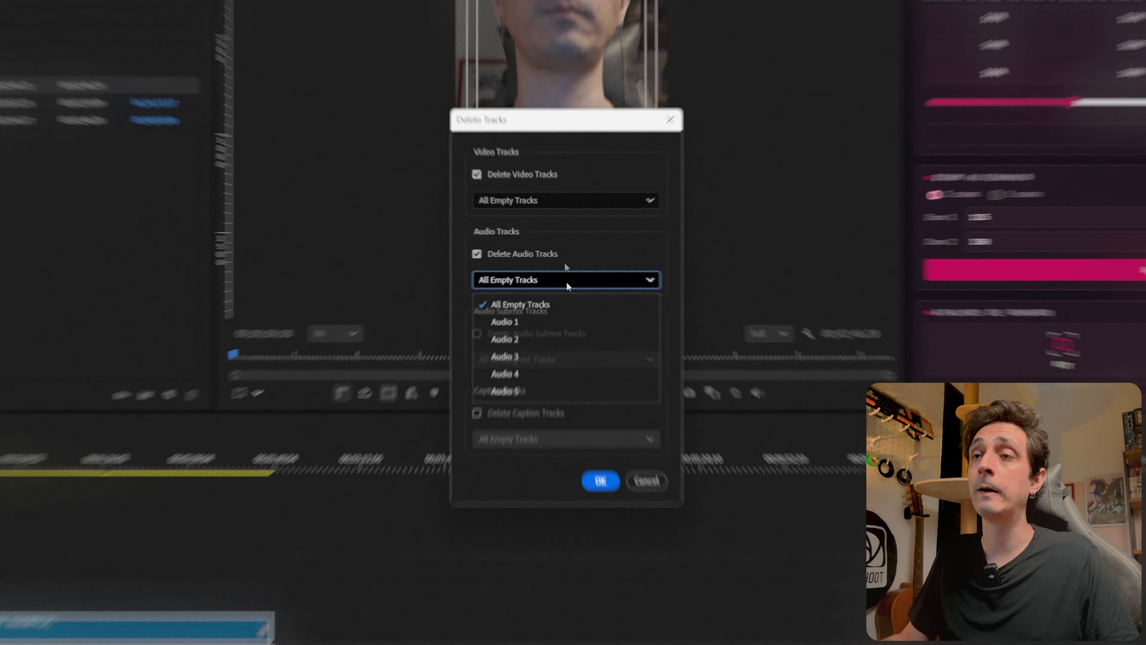
{"action": "left_click", "coordinate": [567, 282]}
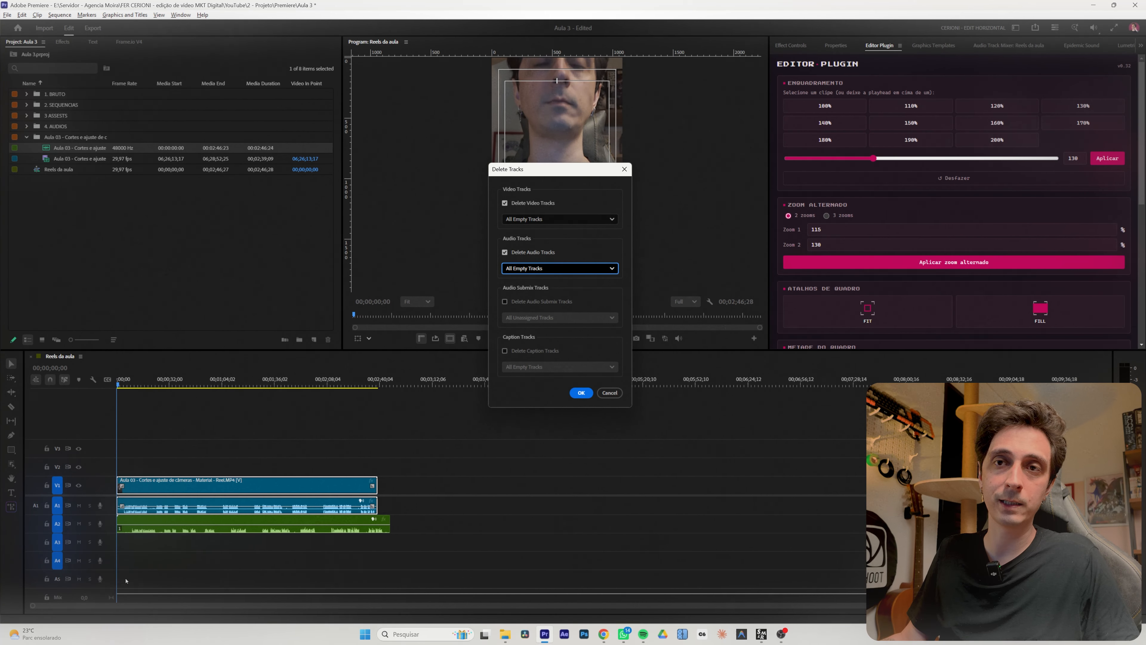
{"action": "left_click", "coordinate": [582, 393]}
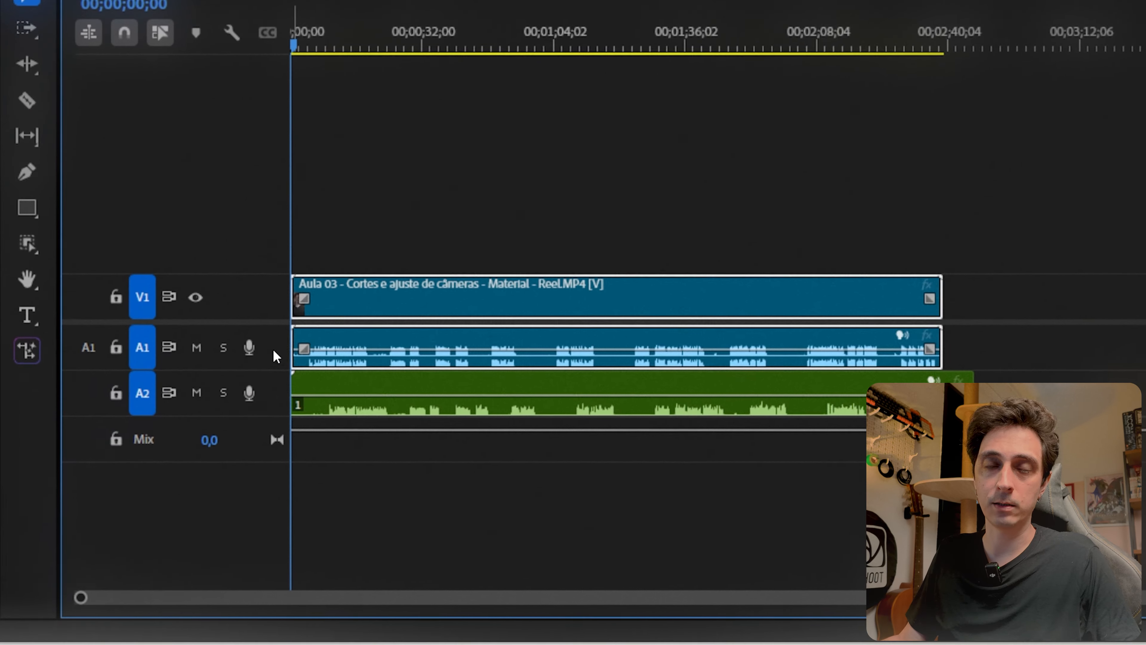
Expand the height of tracks A1, A2 and V1 to enlarge the waveforms and the video thumbnail
{"action": "double_click", "coordinate": [116, 500]}
{"action": "double_click", "coordinate": [271, 436]}
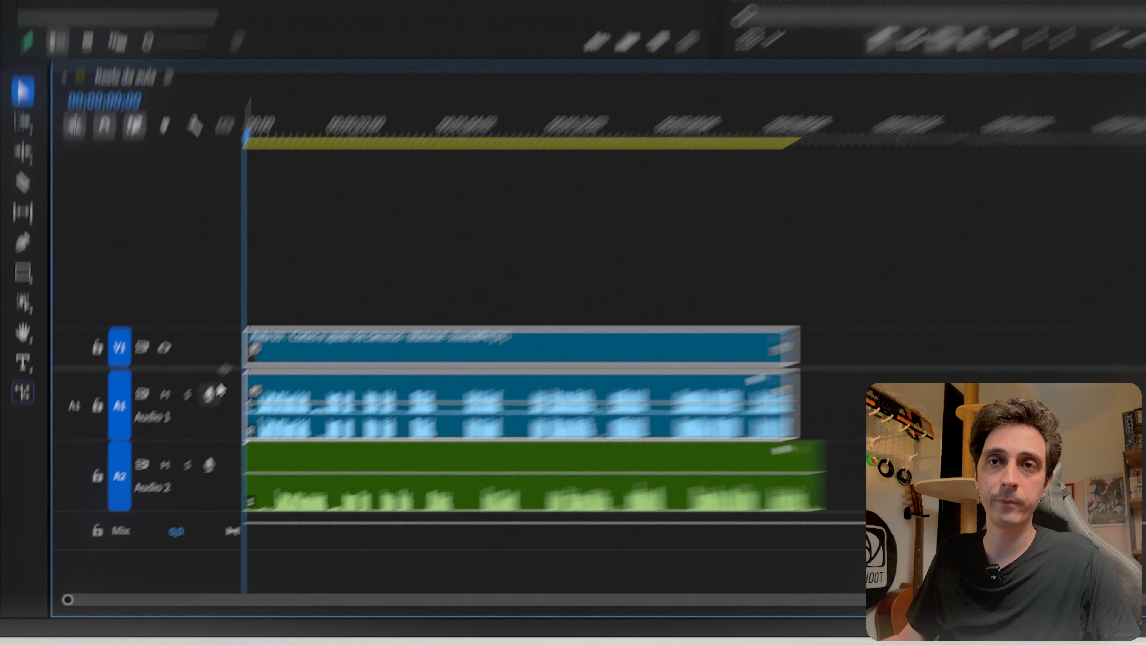
{"action": "double_click", "coordinate": [268, 300]}
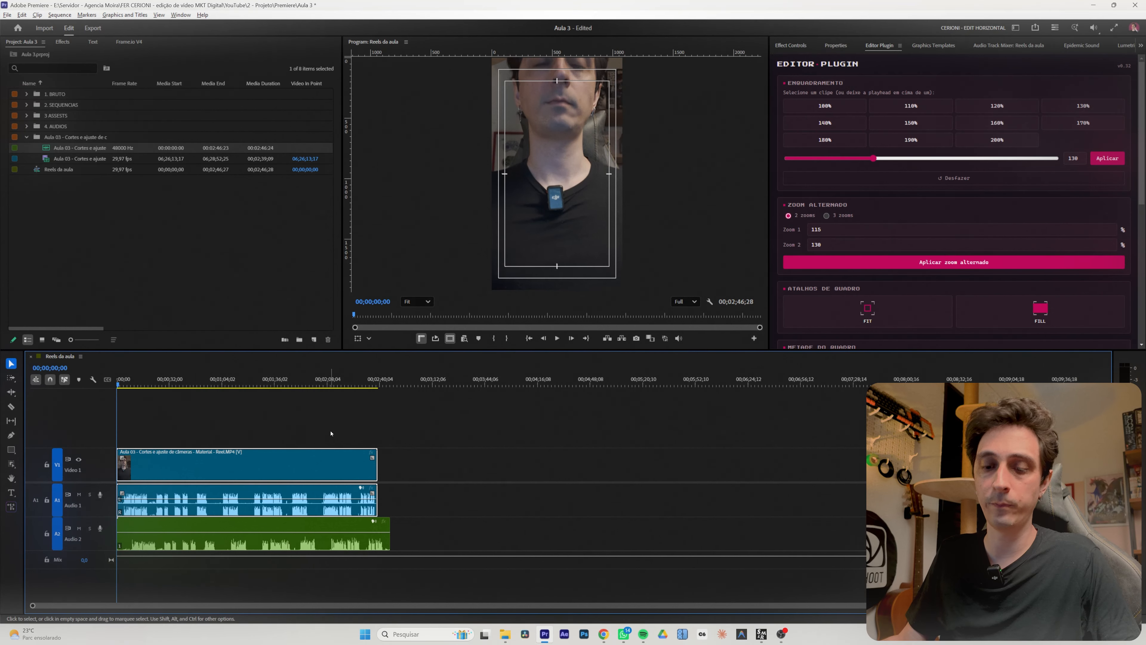
Select the video clip, its audio and the green audio clip, and synchronize them by audio track channel 1
{"action": "scroll", "coordinate": [417, 420], "scroll_direction": "up", "scroll_amount": 4}
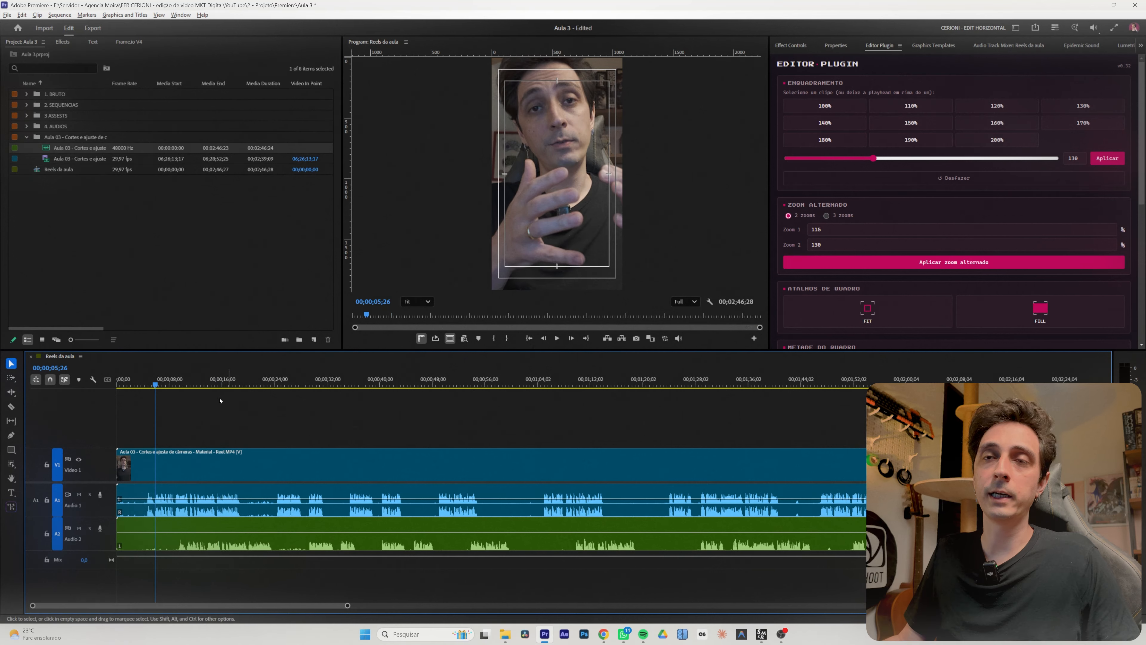
{"action": "left_click_drag", "start_coordinate": [176, 405], "coordinate": [337, 610]}
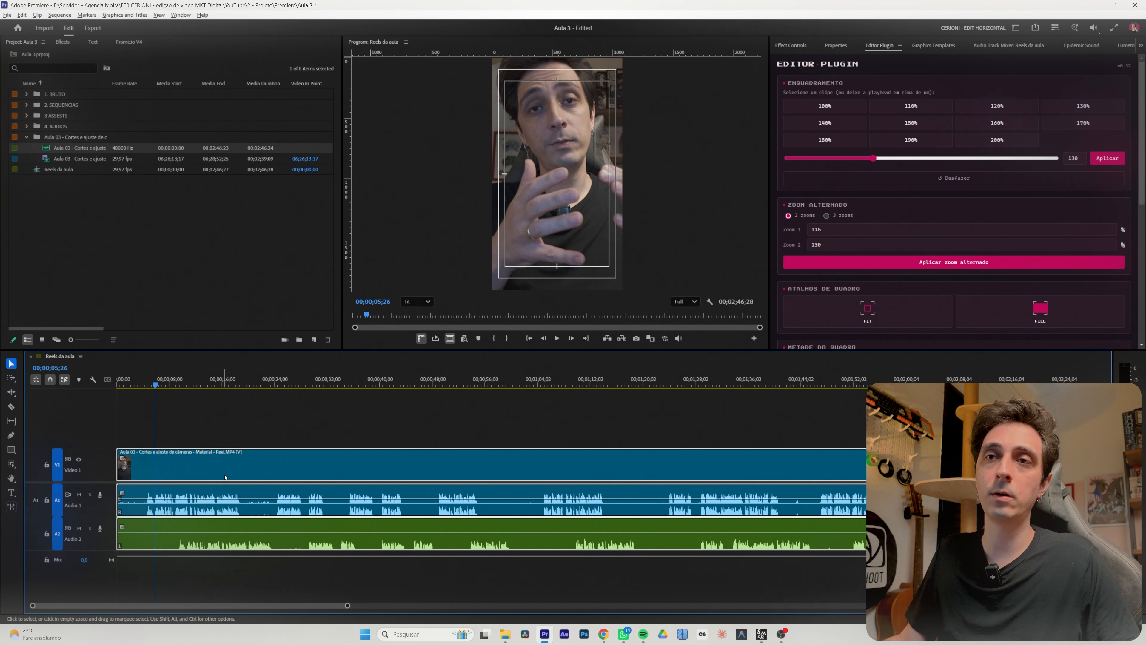
{"action": "right_click", "coordinate": [229, 470]}
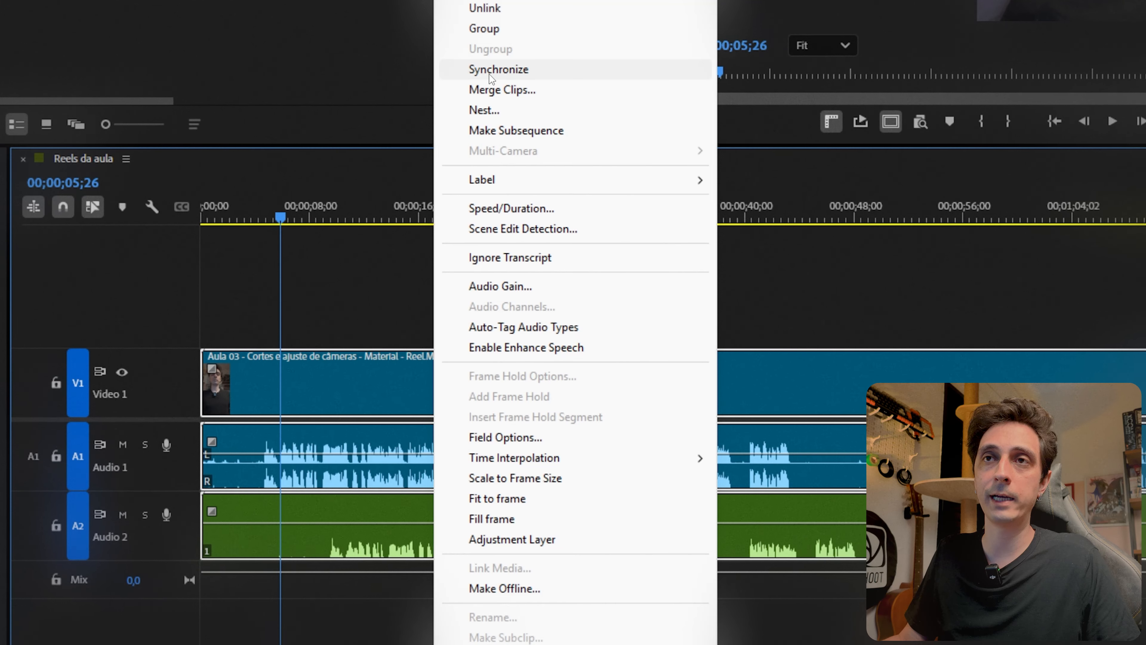
{"action": "left_click", "coordinate": [497, 70]}
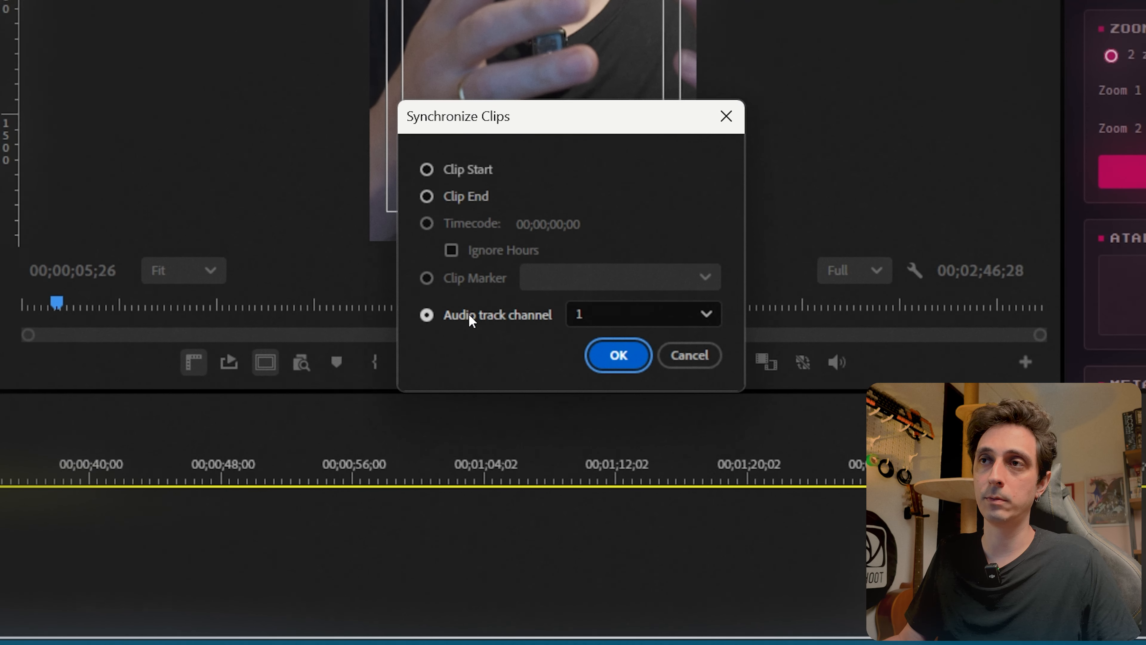
{"action": "left_click", "coordinate": [469, 317]}
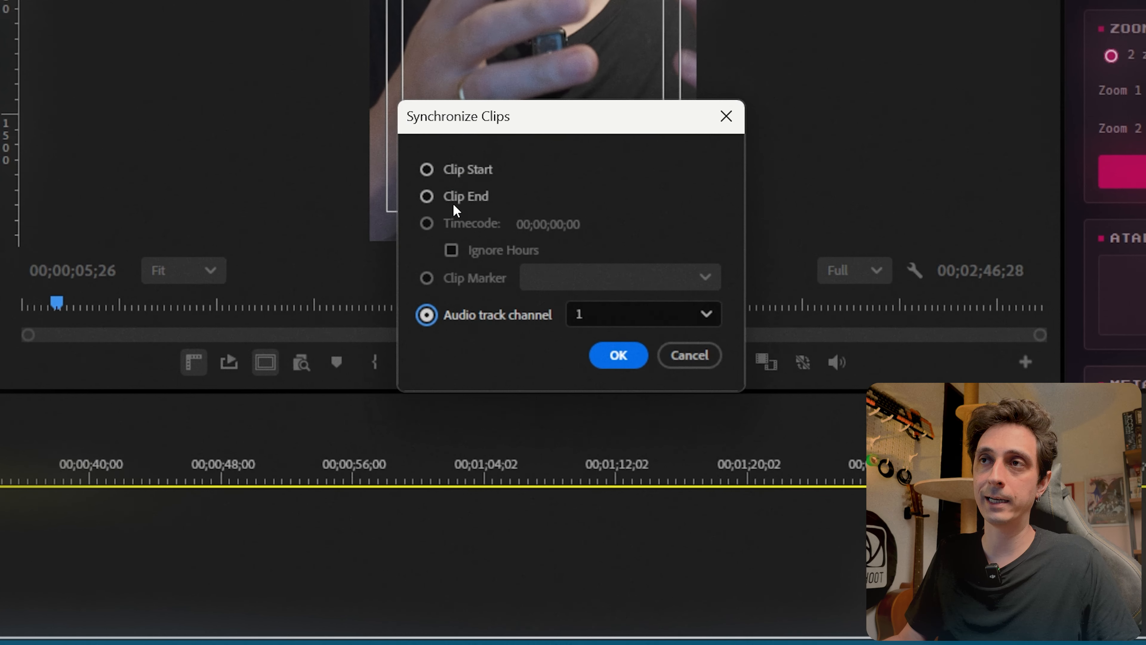
{"action": "left_click", "coordinate": [466, 172]}
{"action": "left_click", "coordinate": [479, 315]}
{"action": "left_click", "coordinate": [604, 314]}
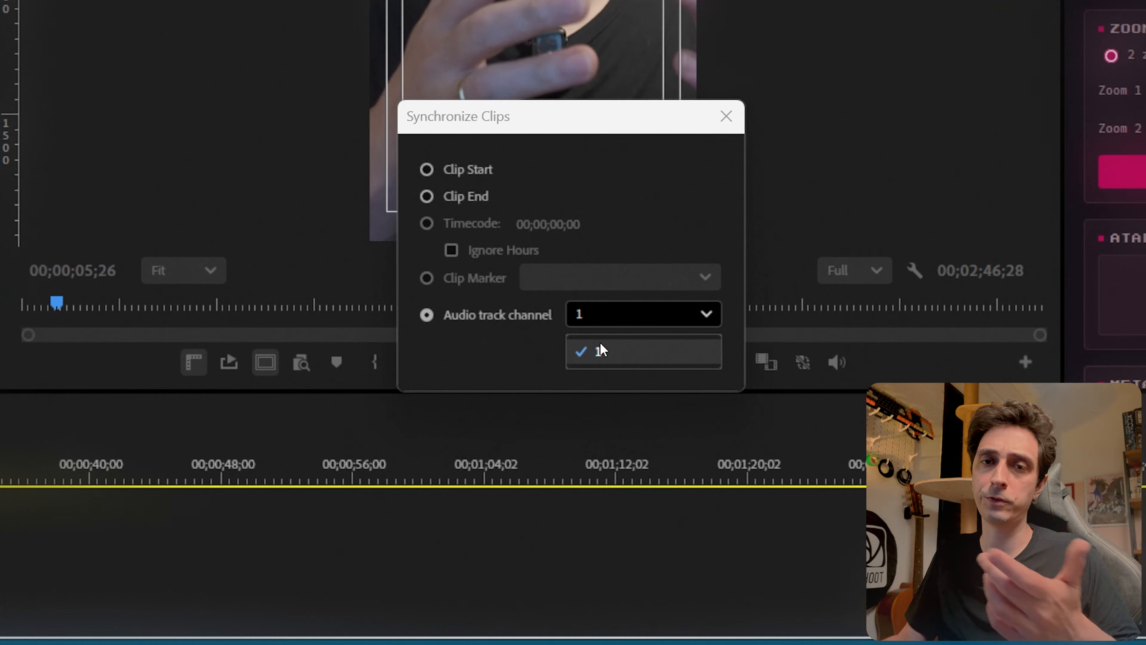
{"action": "left_click", "coordinate": [516, 357]}
{"action": "left_click", "coordinate": [613, 355]}
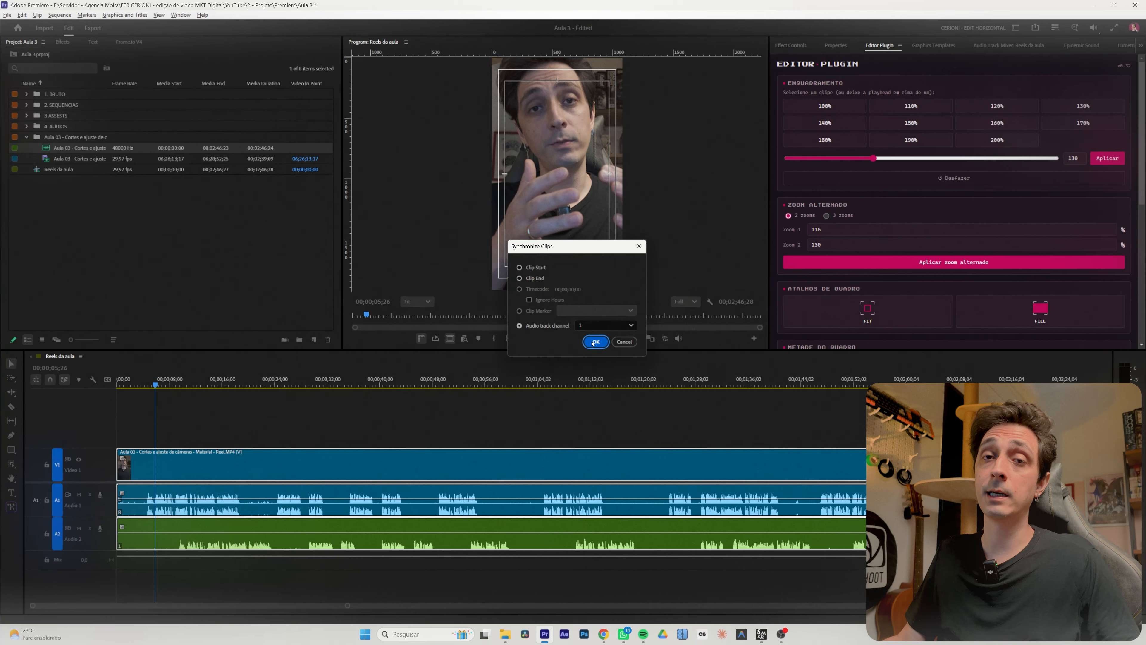
{"action": "left_click", "coordinate": [595, 341]}
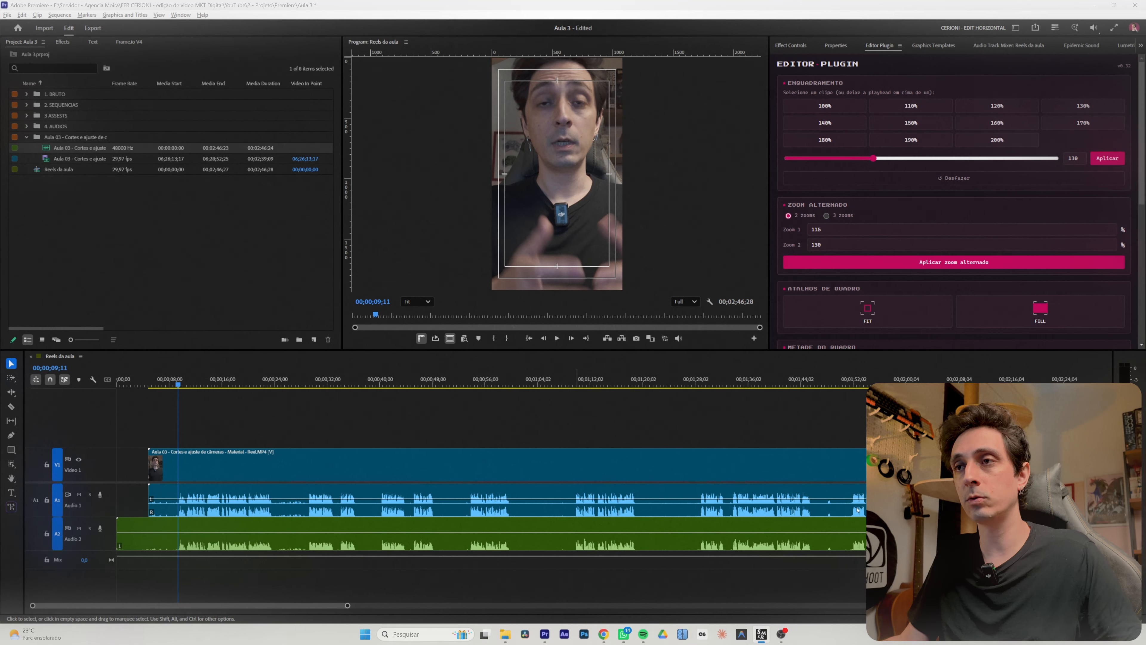
Try a Razor cut on the V1 clip and its linked audio shortly before the speech starts, and undo it
{"action": "key", "text": "c"}
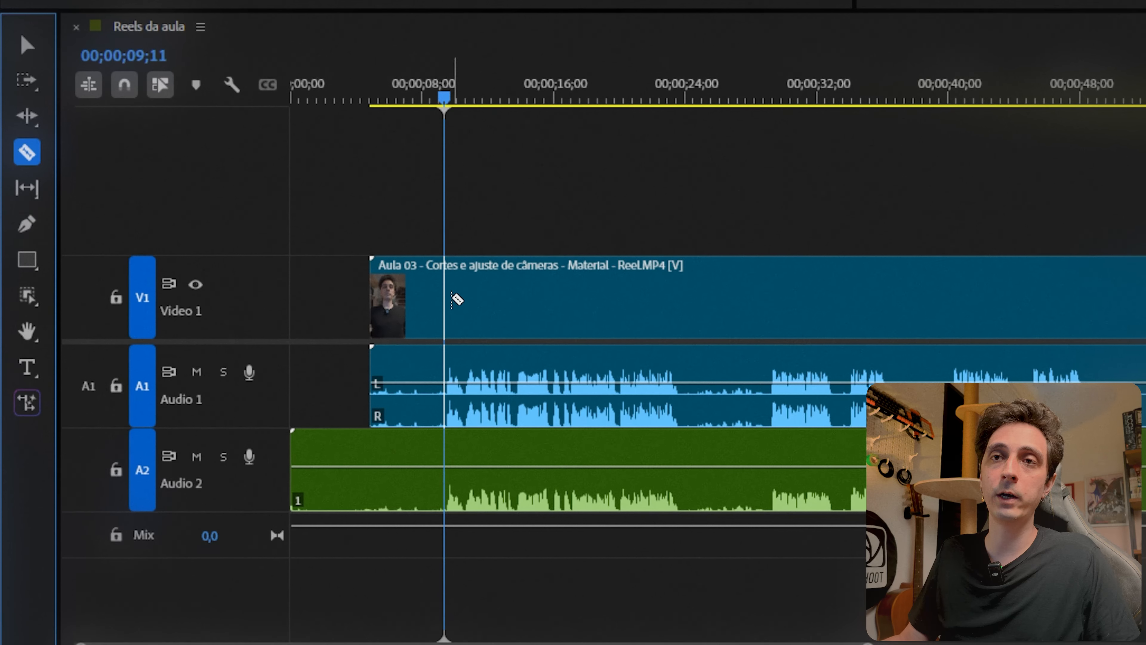
{"action": "left_click", "coordinate": [418, 303]}
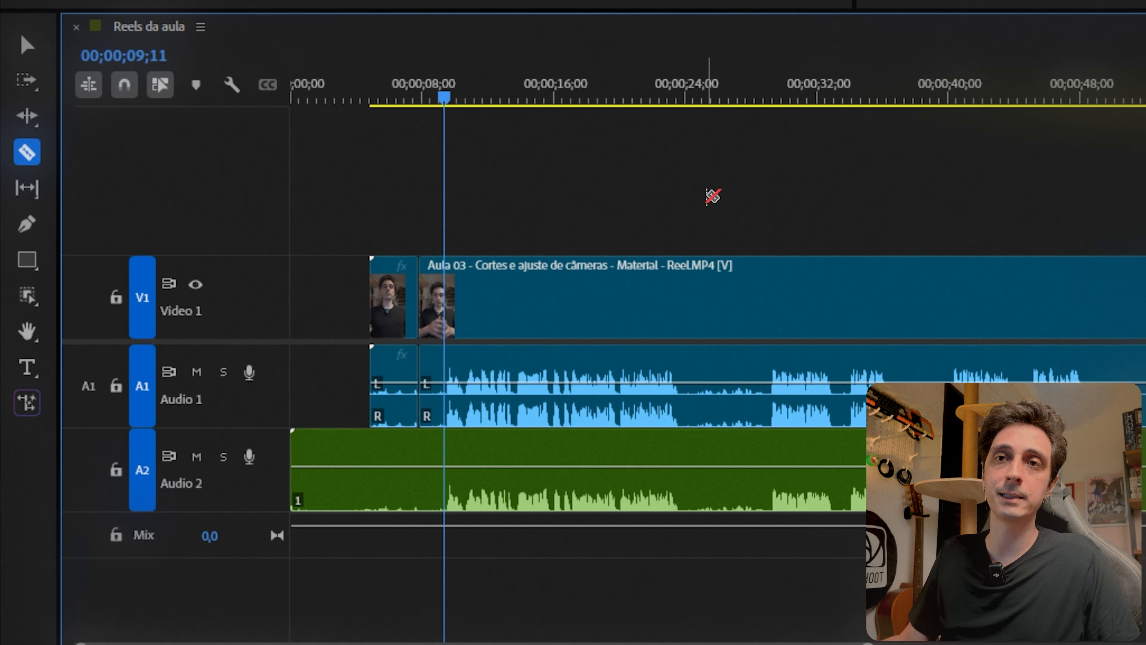
{"action": "key", "text": "ctrl+z"}
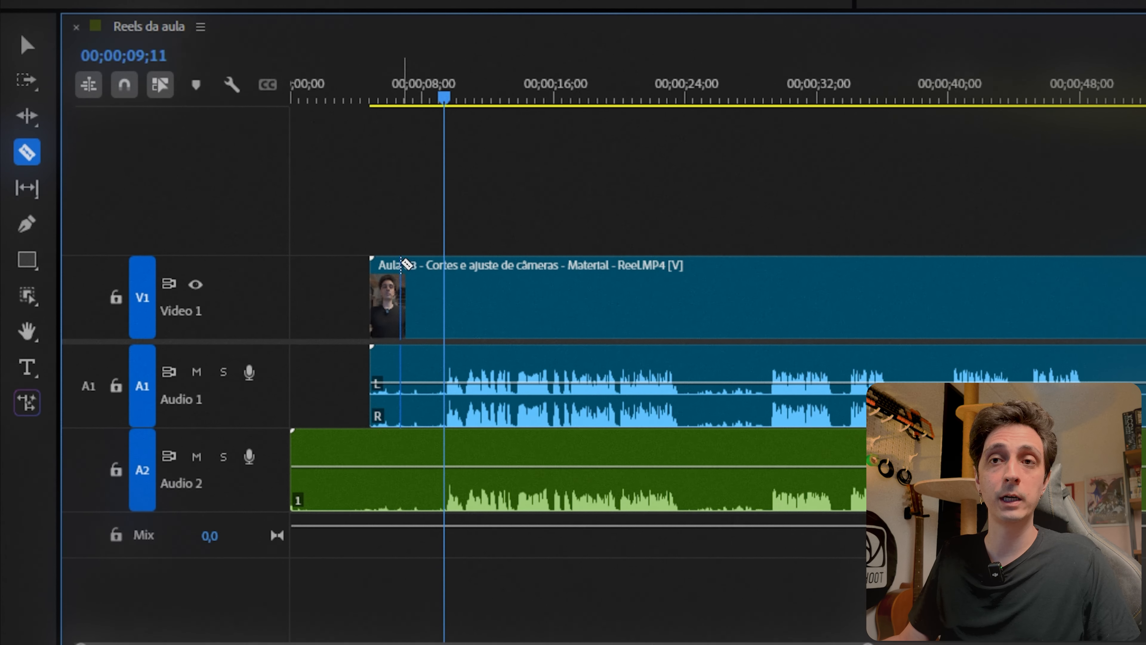
Cut through all tracks before the first speech and delete every segment ahead of 00;00;09;15
{"action": "left_click", "coordinate": [417, 316], "text": "shift"}
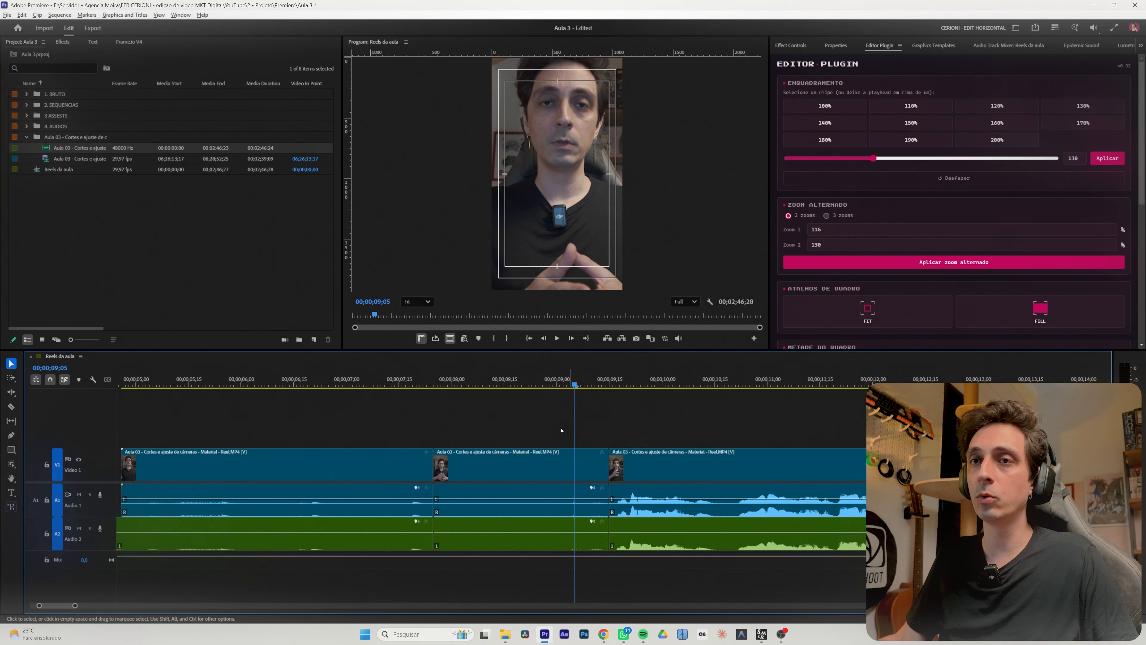
{"action": "key", "text": "Delete"}
{"action": "left_click_drag", "start_coordinate": [473, 431], "coordinate": [559, 540]}
{"action": "key", "text": "Delete"}
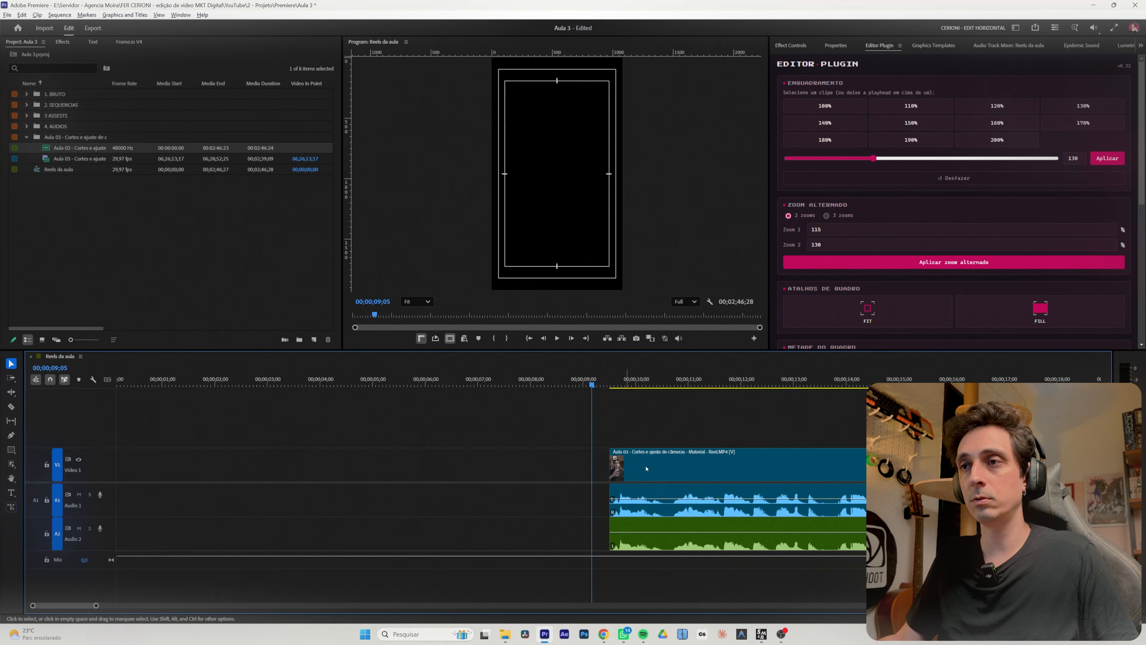
Play the trimmed clips from their start and split all tracks at 00;00;23;19, where the first speech passage ends
{"action": "key", "text": "minus"}
{"action": "key", "text": "Down"}
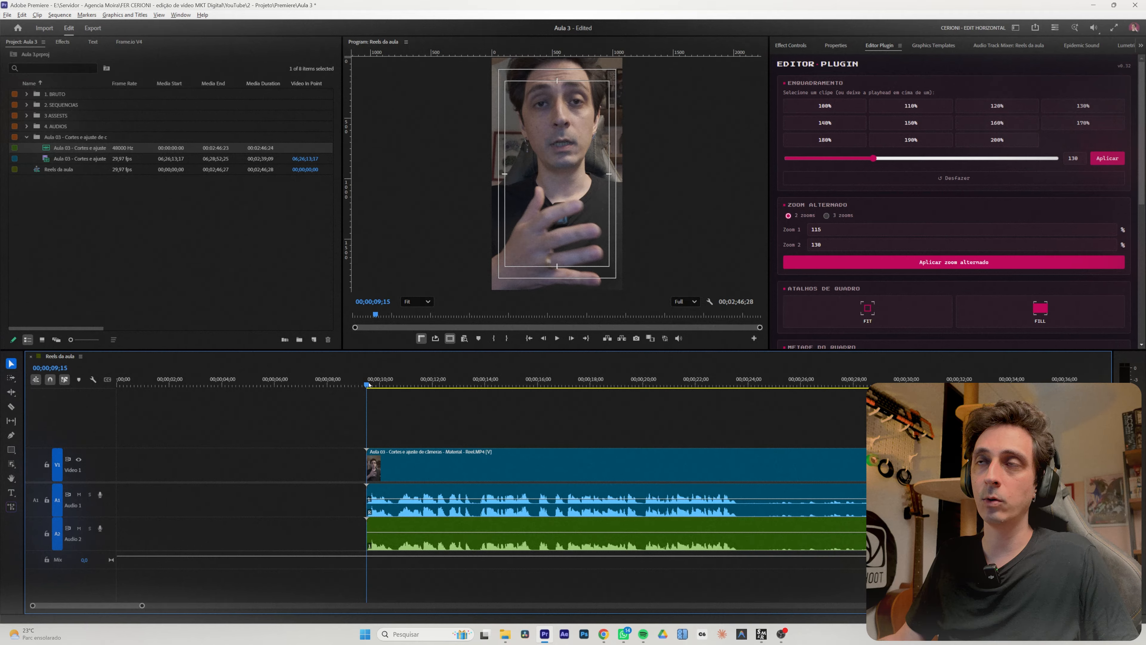
{"action": "key", "text": "space"}
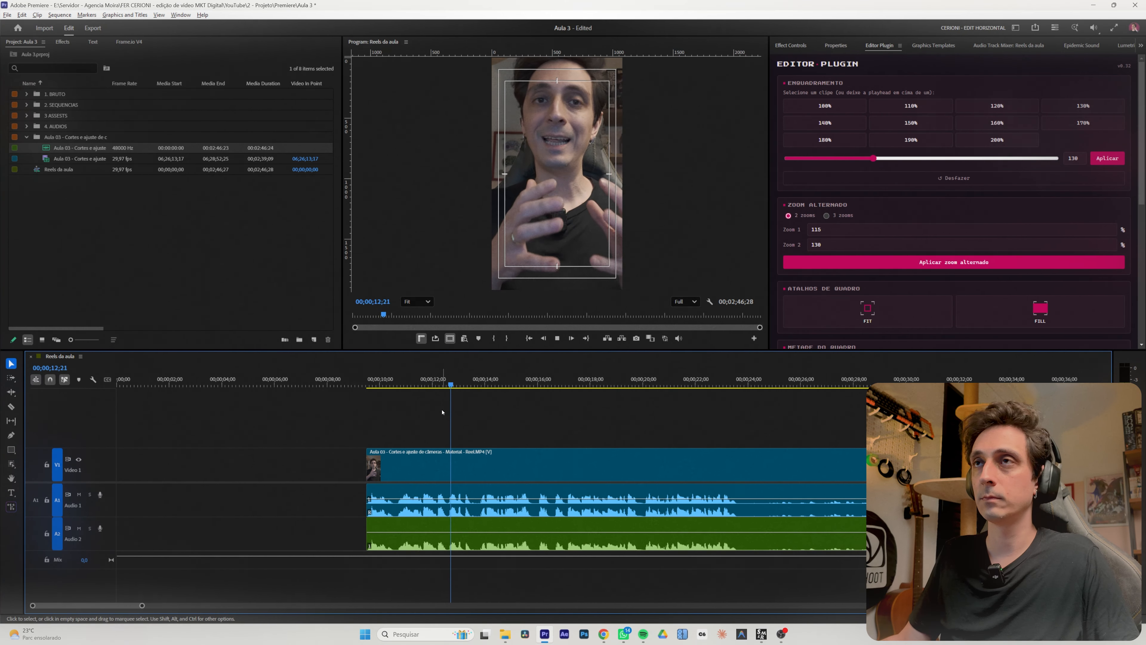
{"action": "key", "text": "space"}
{"action": "key", "text": "ctrl+k"}
Ripple-trim the silent stretch between the new cut and 00;00;29;08, closing the gap on all tracks
{"action": "scroll", "coordinate": [456, 430], "scroll_direction": "down", "scroll_amount": 5}
{"action": "left_click_drag", "start_coordinate": [561, 385], "coordinate": [591, 388]}
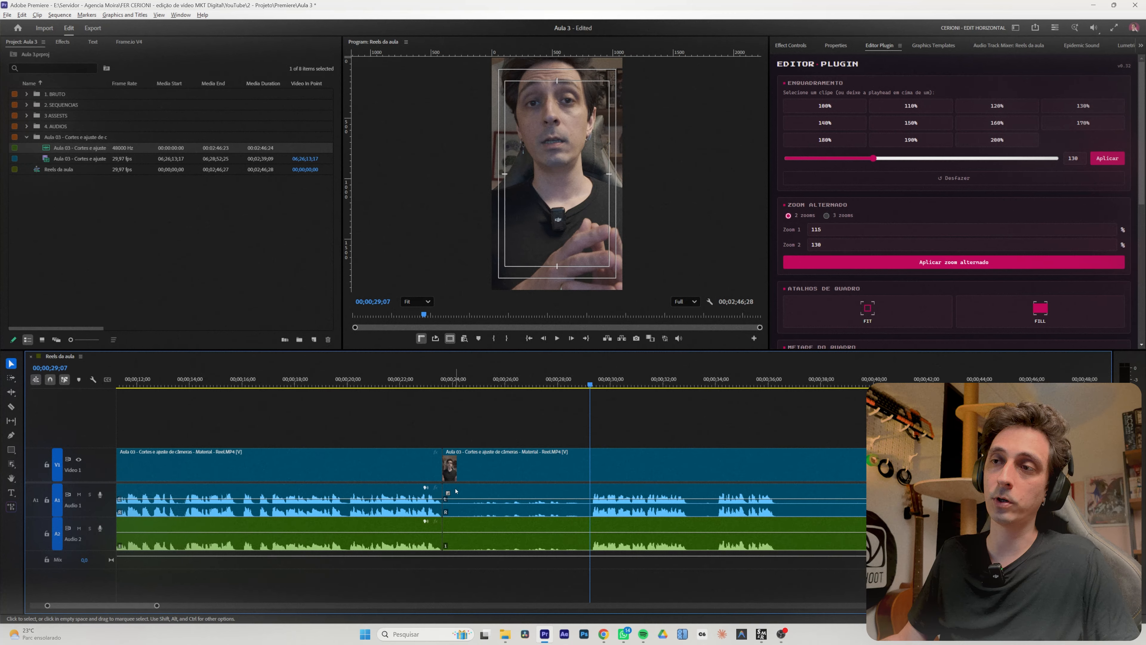
{"action": "left_click", "coordinate": [591, 385]}
{"action": "left_click_drag", "start_coordinate": [591, 386], "coordinate": [591, 386]}
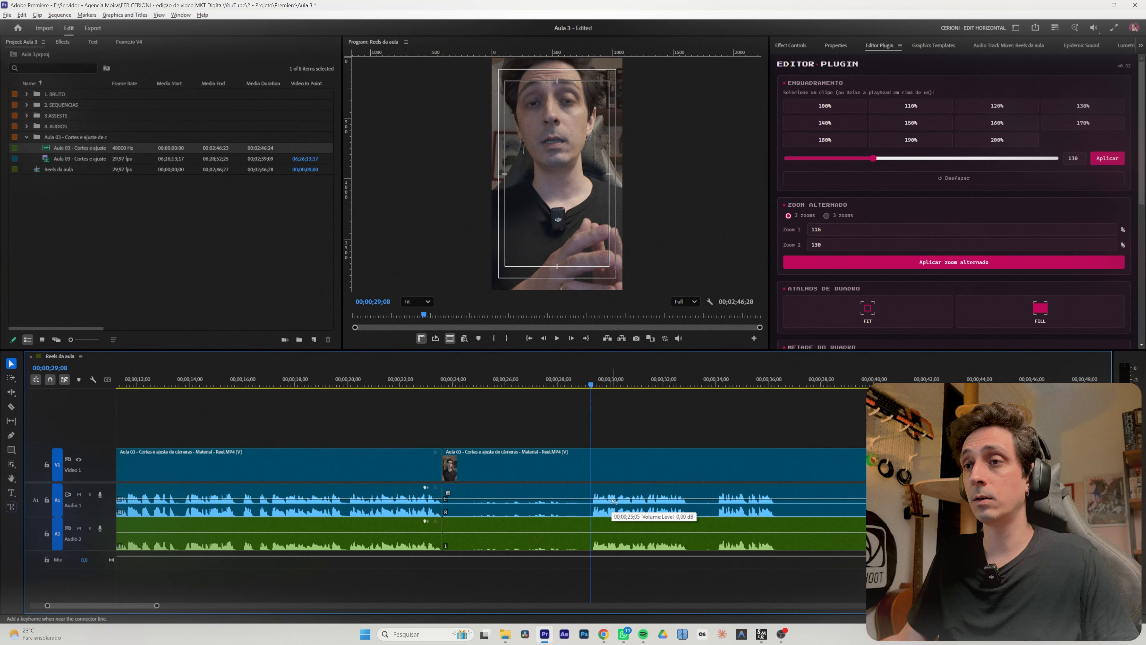
{"action": "key", "text": "q"}
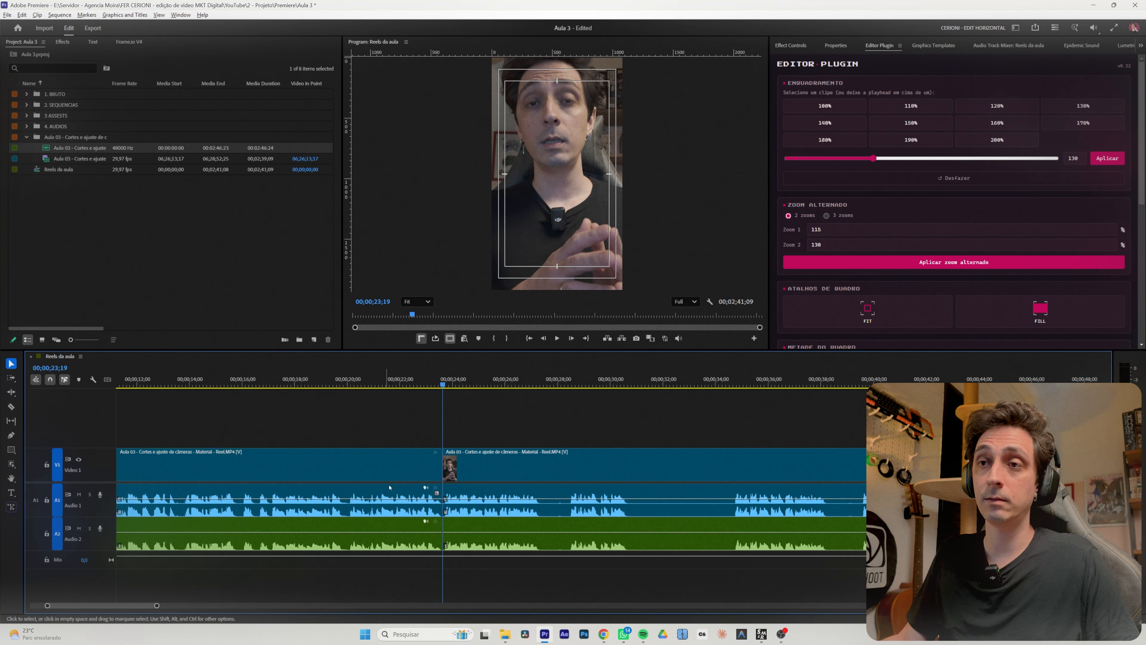
Play back across the join at 00;00;23;19 to check how the two speech passages flow together
{"action": "left_click", "coordinate": [397, 384]}
{"action": "key", "text": "space"}
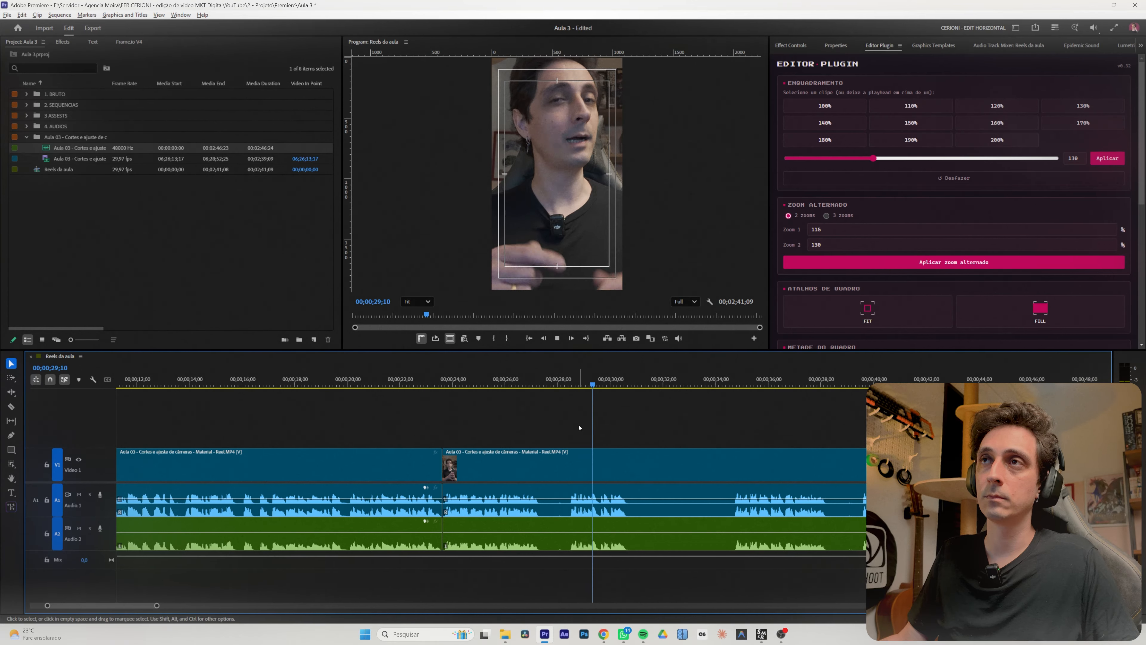
{"action": "key", "text": "space"}
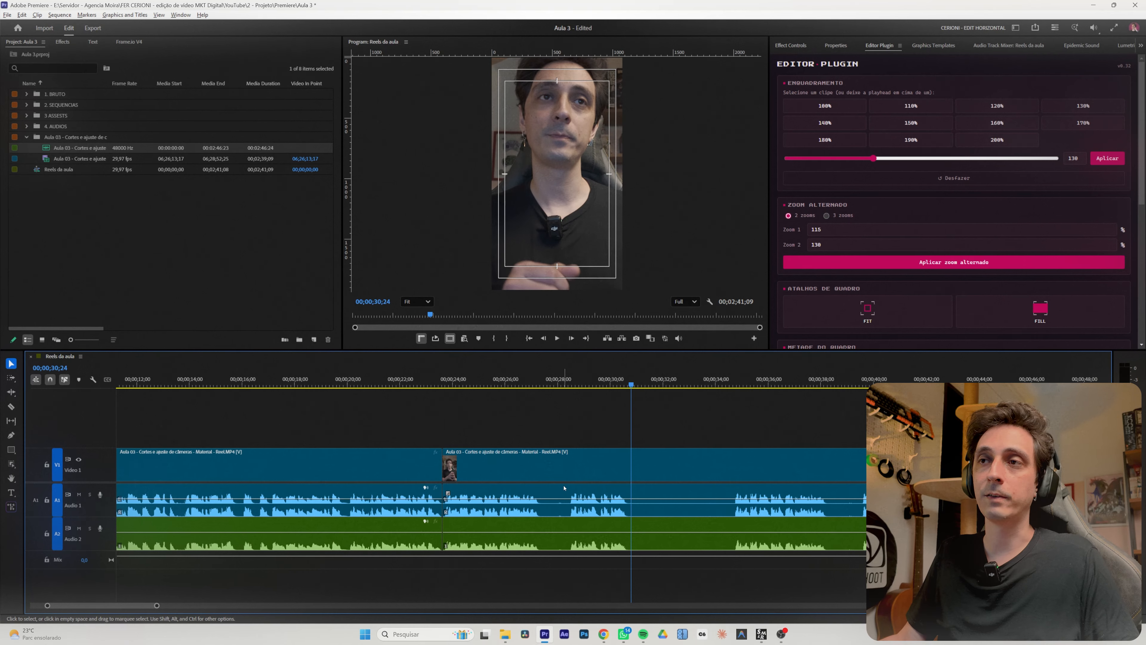
Cut all tracks at about 00;00;27;10 and 00;00;28;14 and ripple-delete the silent piece between the cuts
{"action": "left_click_drag", "start_coordinate": [544, 385], "coordinate": [493, 391]}
{"action": "key", "text": "equal"}
{"action": "key", "text": "equal"}
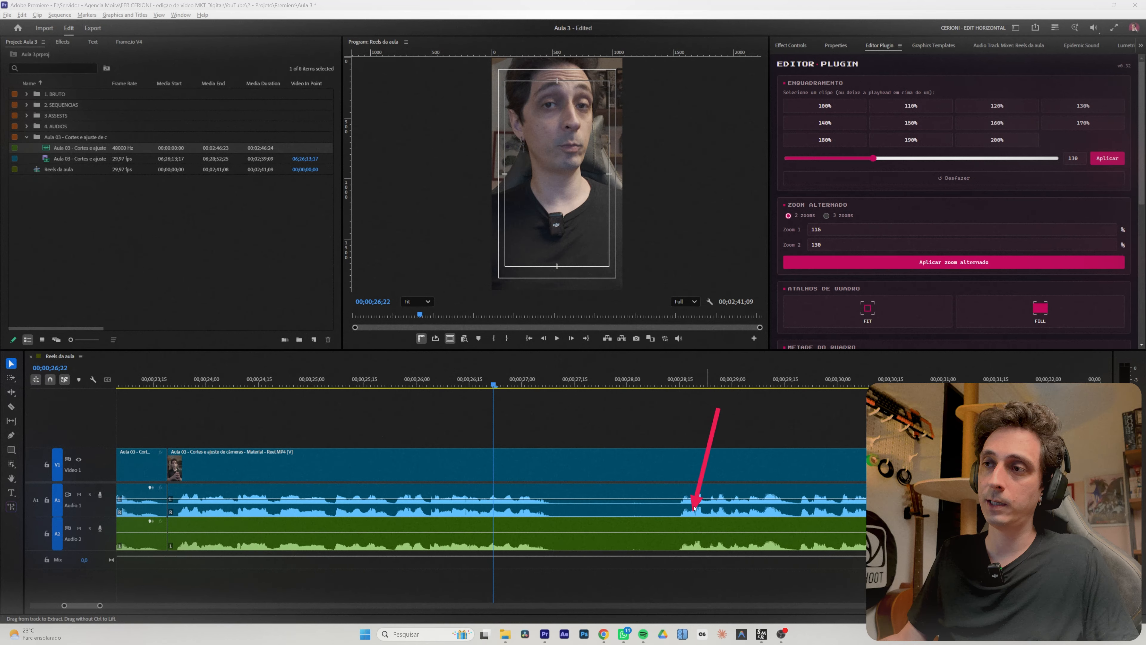
{"action": "key", "text": "c"}
{"action": "left_click", "coordinate": [556, 467]}
{"action": "left_click", "coordinate": [676, 467]}
{"action": "key", "text": "v"}
{"action": "left_click", "coordinate": [619, 467]}
{"action": "key", "text": "shift+Delete"}
Play back across the join at about 00;00;27;10 and on through the following speech passages to 00;00;41;25
{"action": "key", "text": "space"}
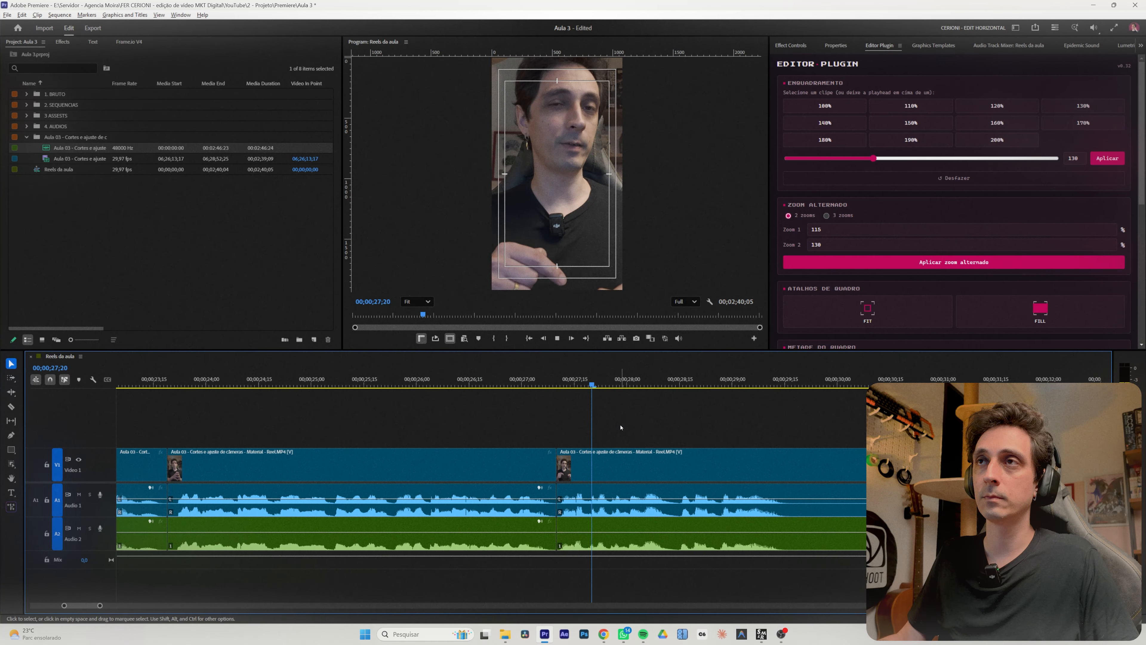
{"action": "key", "text": "space"}
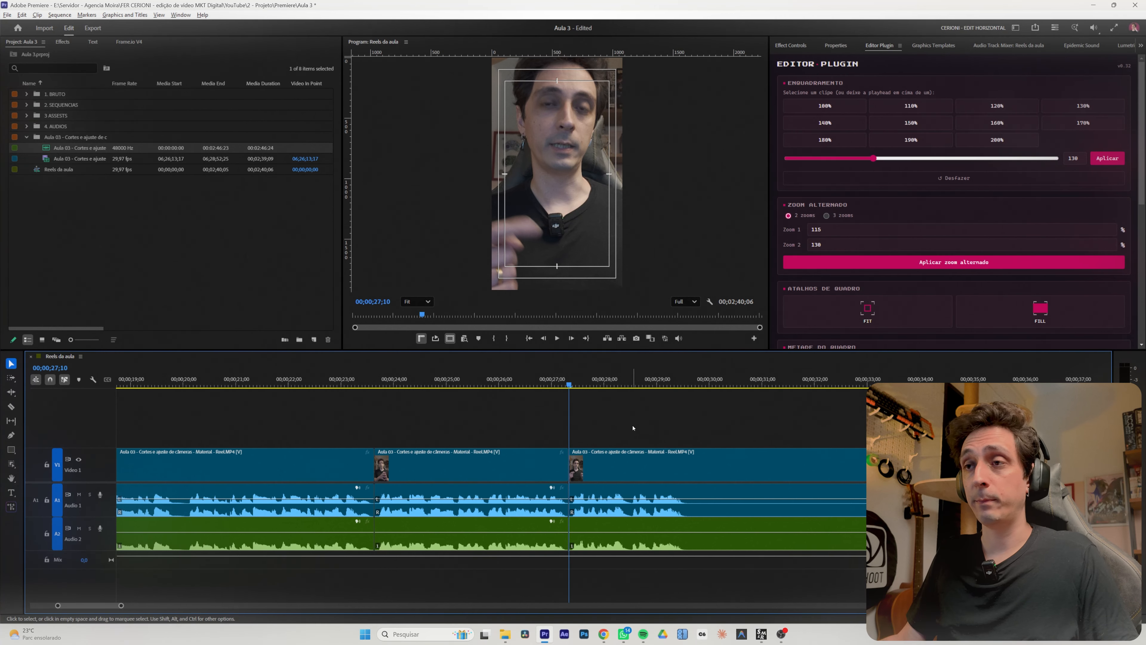
{"action": "left_click", "coordinate": [640, 383]}
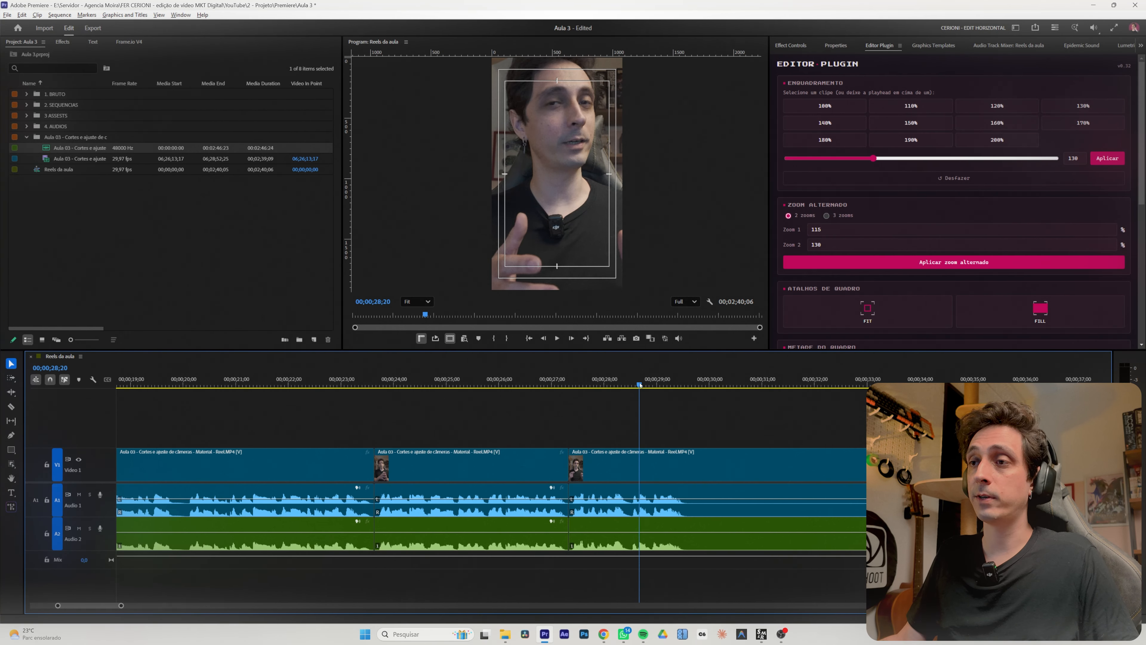
{"action": "key", "text": "space"}
{"action": "key", "text": "space"}
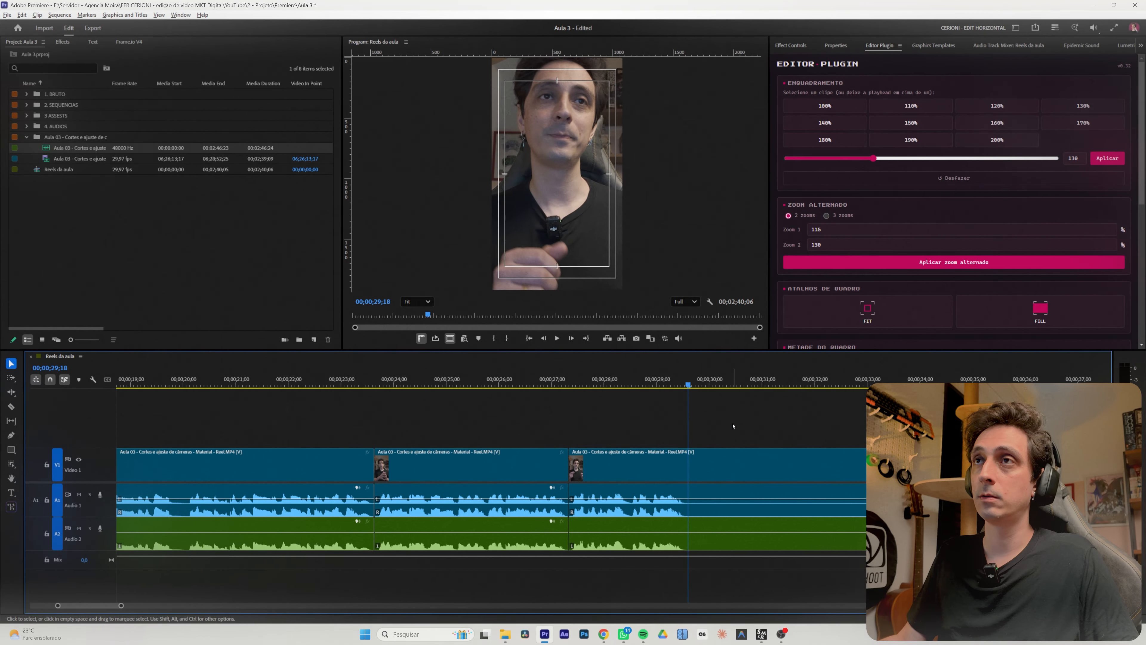
{"action": "left_click", "coordinate": [671, 385]}
{"action": "left_click_drag", "start_coordinate": [671, 386], "coordinate": [678, 386]}
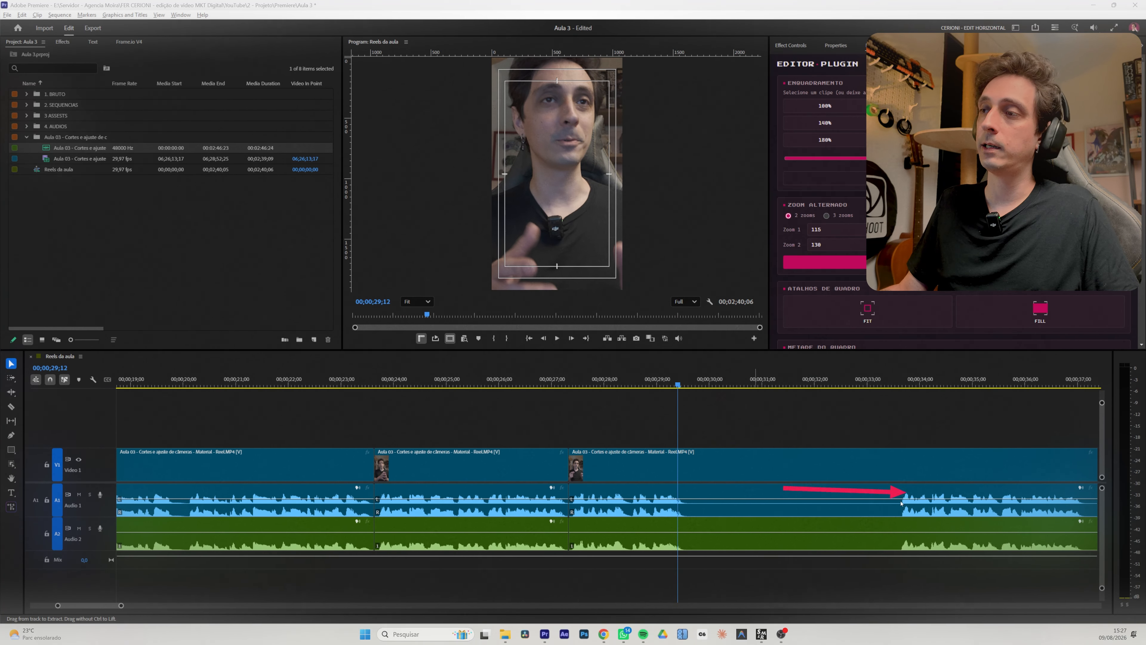
{"action": "key", "text": "space"}
{"action": "key", "text": "space"}
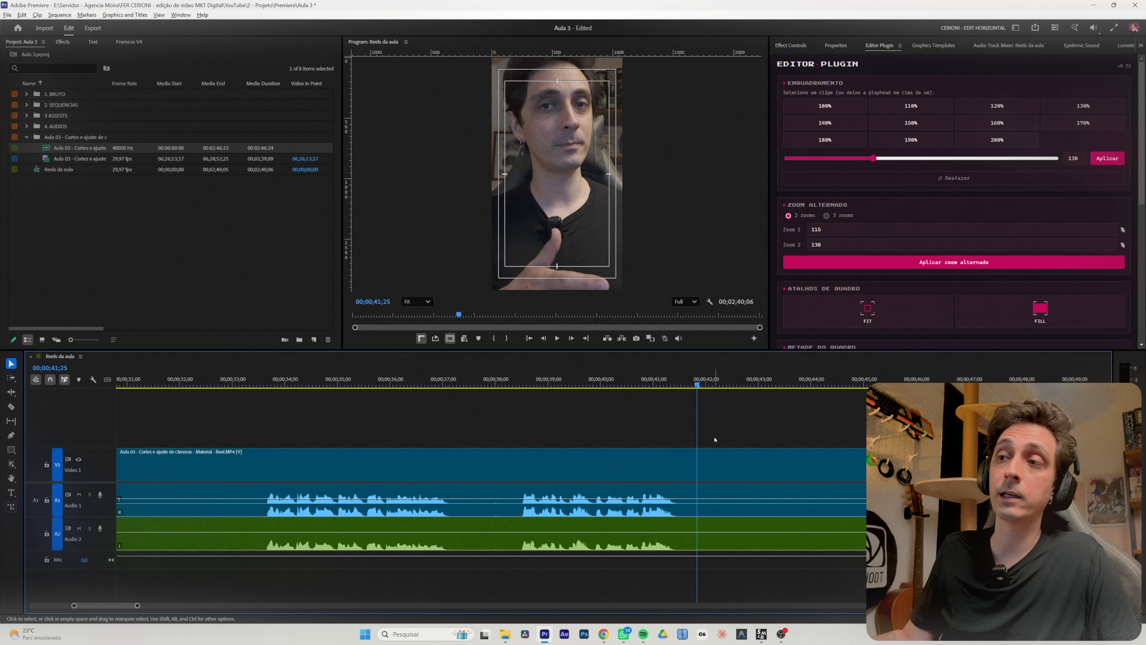
Review the take starting at 00;00;23;19 and ripple-delete its clip up to about 00;00;27;10 on all tracks
{"action": "key", "text": "minus"}
{"action": "scroll", "coordinate": [158, 420], "scroll_direction": "up", "scroll_amount": 2}
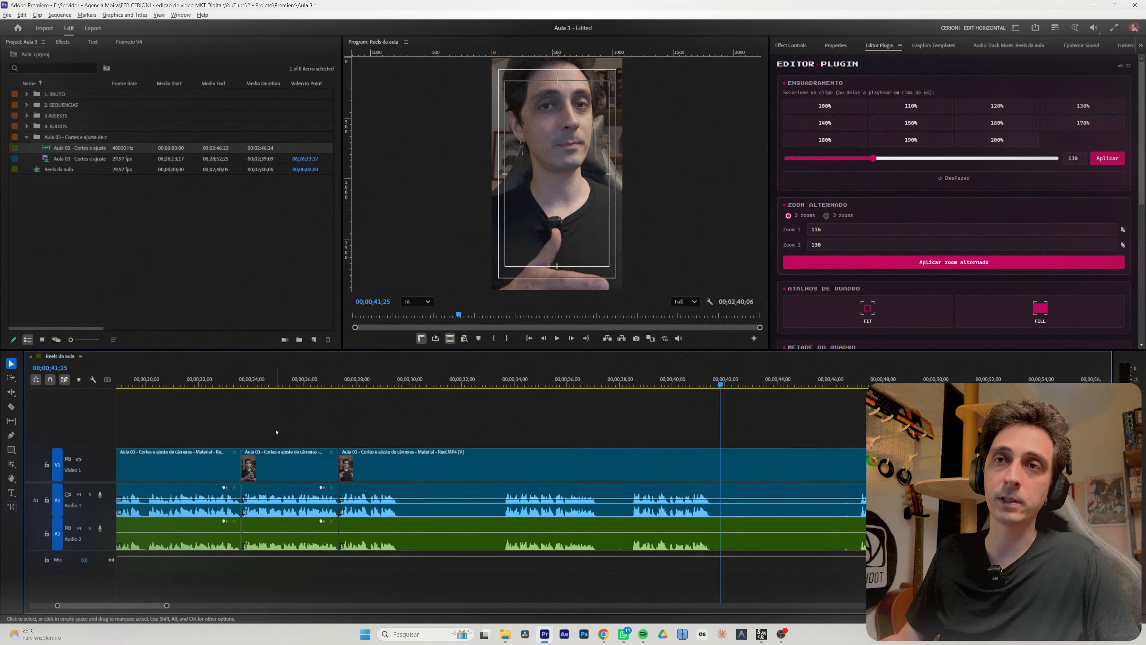
{"action": "left_click", "coordinate": [245, 380]}
{"action": "left_click_drag", "start_coordinate": [273, 426], "coordinate": [303, 560]}
{"action": "left_click_drag", "start_coordinate": [318, 419], "coordinate": [380, 568]}
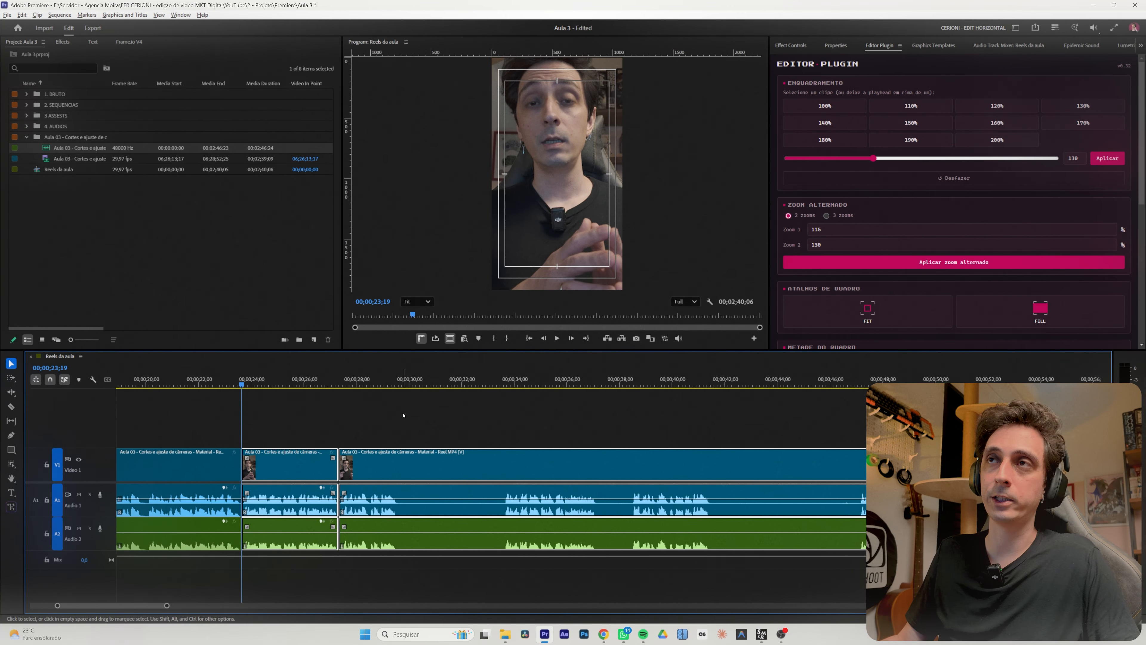
{"action": "key", "text": "space"}
{"action": "key", "text": "space"}
{"action": "left_click", "coordinate": [429, 416]}
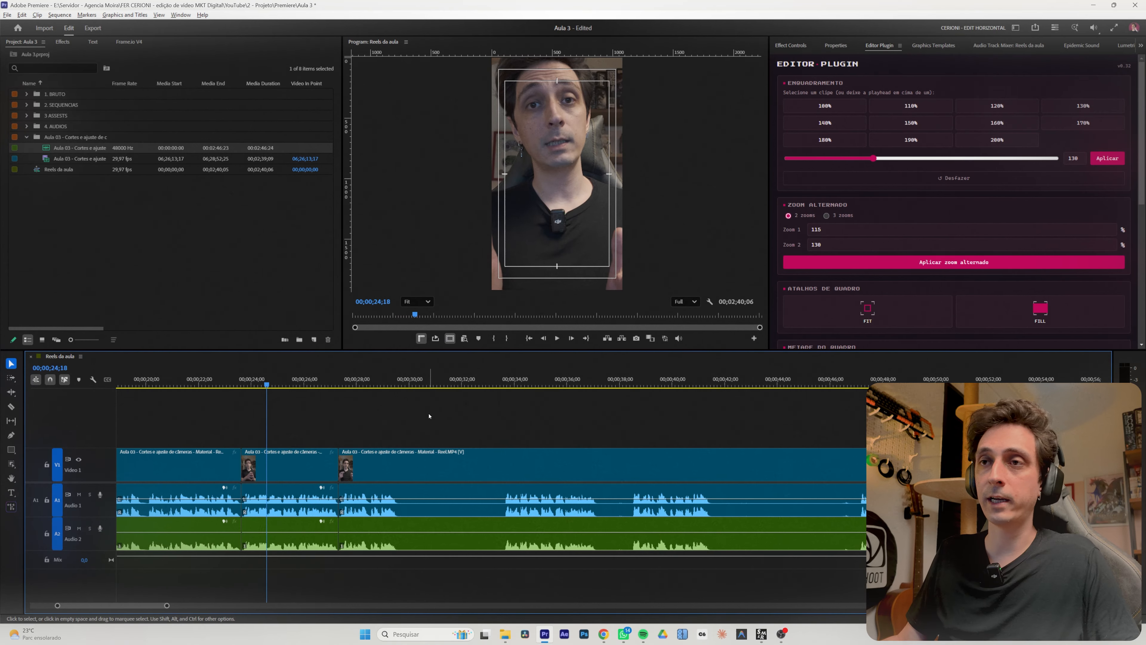
{"action": "left_click_drag", "start_coordinate": [322, 419], "coordinate": [275, 585]}
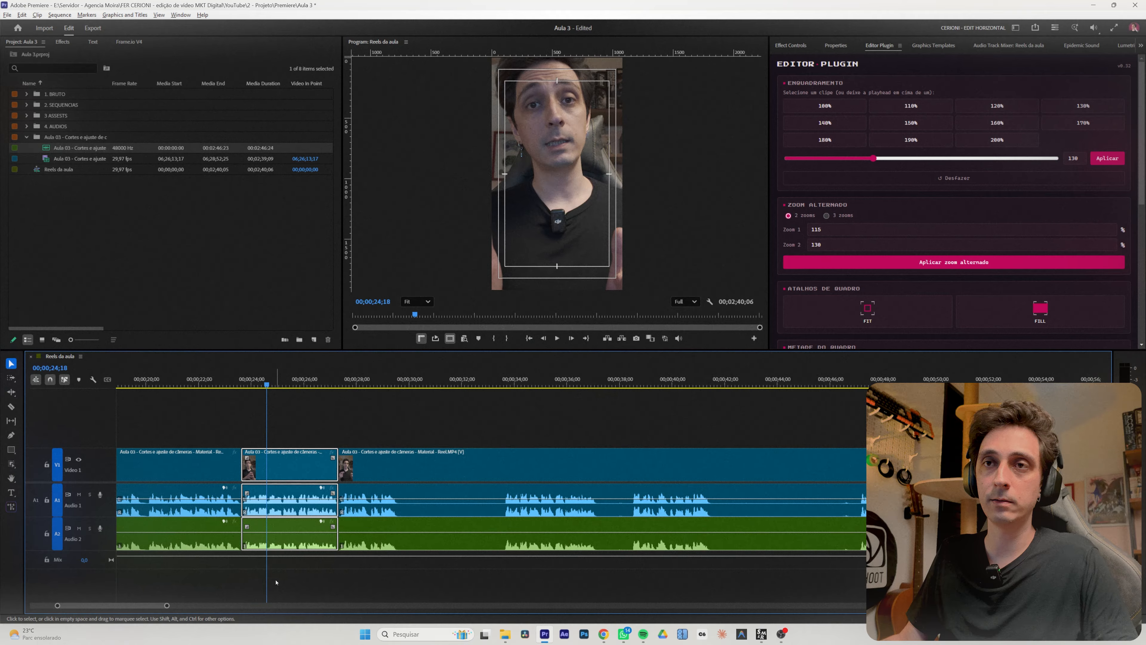
{"action": "key", "text": "shift+Delete"}
Ripple-trim the start of the clip after 00;00;23;19 up to 00;00;29;27, where the next speech passage begins
{"action": "left_click", "coordinate": [407, 391]}
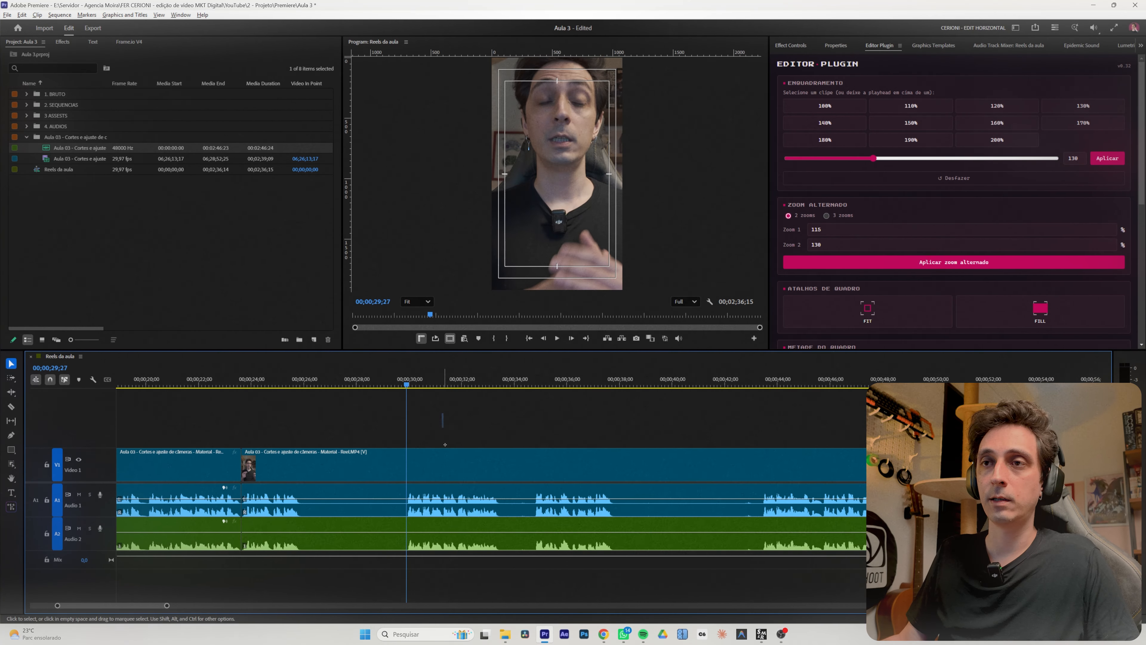
{"action": "left_click", "coordinate": [250, 467]}
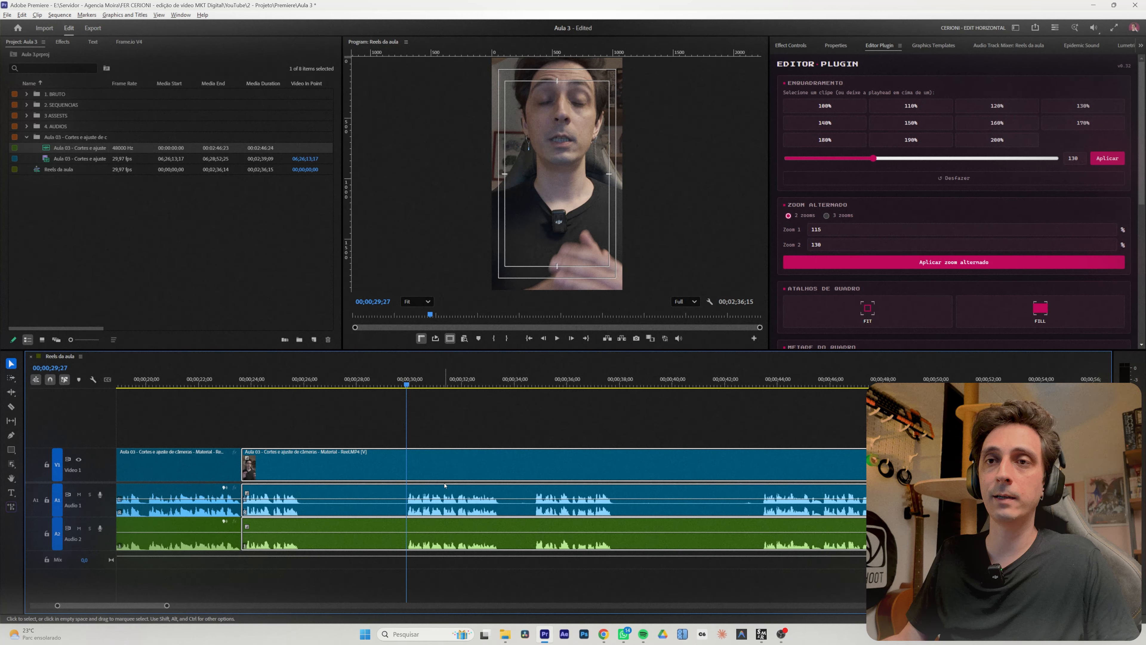
{"action": "key", "text": "q"}
{"action": "left_click", "coordinate": [322, 438]}
Split all tracks at about 00;00;27;05 and ripple-trim the silence from there up to 00;00;28;16
{"action": "key", "text": "equal"}
{"action": "scroll", "coordinate": [760, 535], "scroll_direction": "down", "scroll_amount": 4}
{"action": "left_click", "coordinate": [591, 383]}
{"action": "left_click_drag", "start_coordinate": [591, 385], "coordinate": [693, 388]}
{"action": "key", "text": "ctrl+k"}
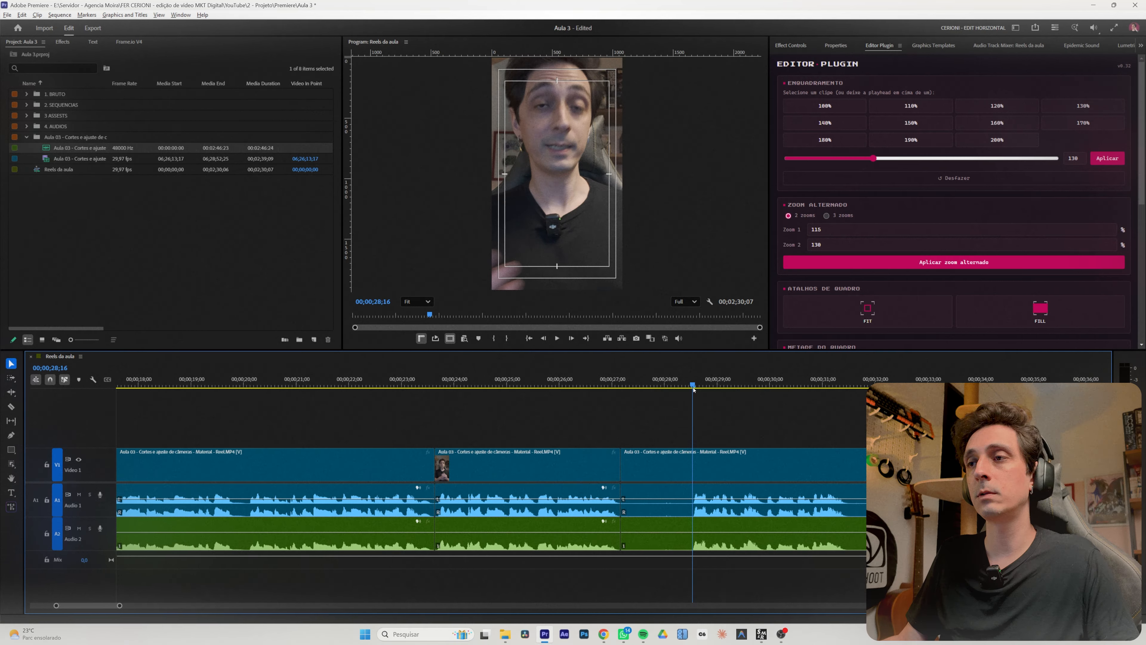
{"action": "key", "text": "q"}
Play back the sequence from about 00;00;21;00 to 00;00;35;21 to check the joins between the speech passages
{"action": "left_click", "coordinate": [611, 385]}
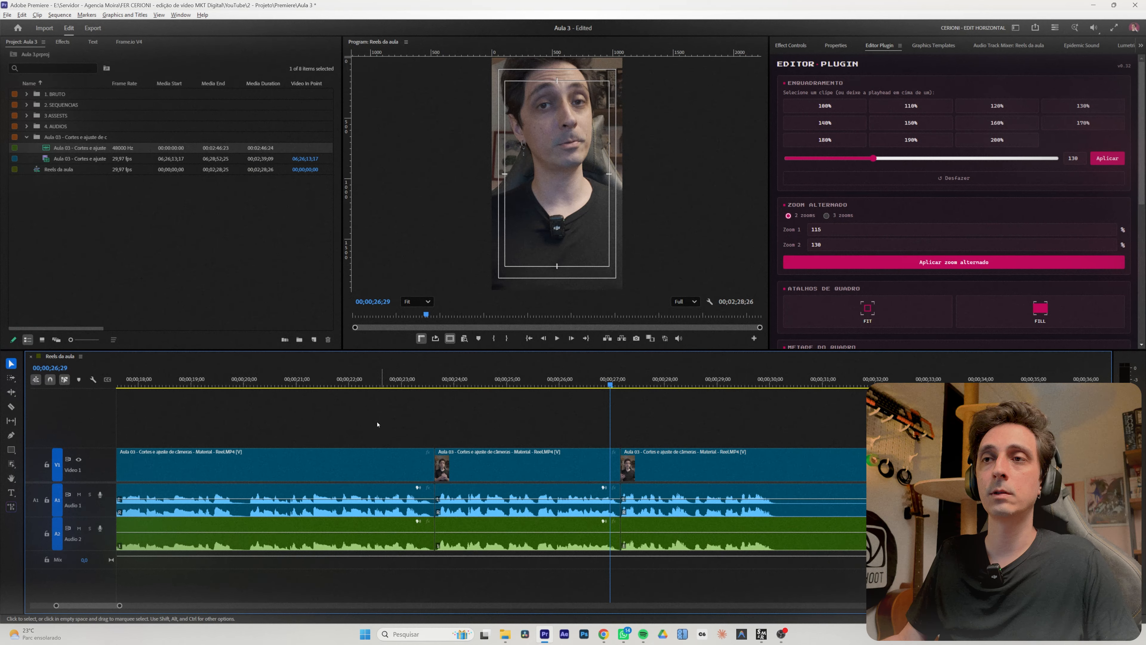
{"action": "left_click", "coordinate": [295, 385]}
{"action": "key", "text": "space"}
{"action": "key", "text": "minus"}
{"action": "key", "text": "minus"}
{"action": "key", "text": "space"}
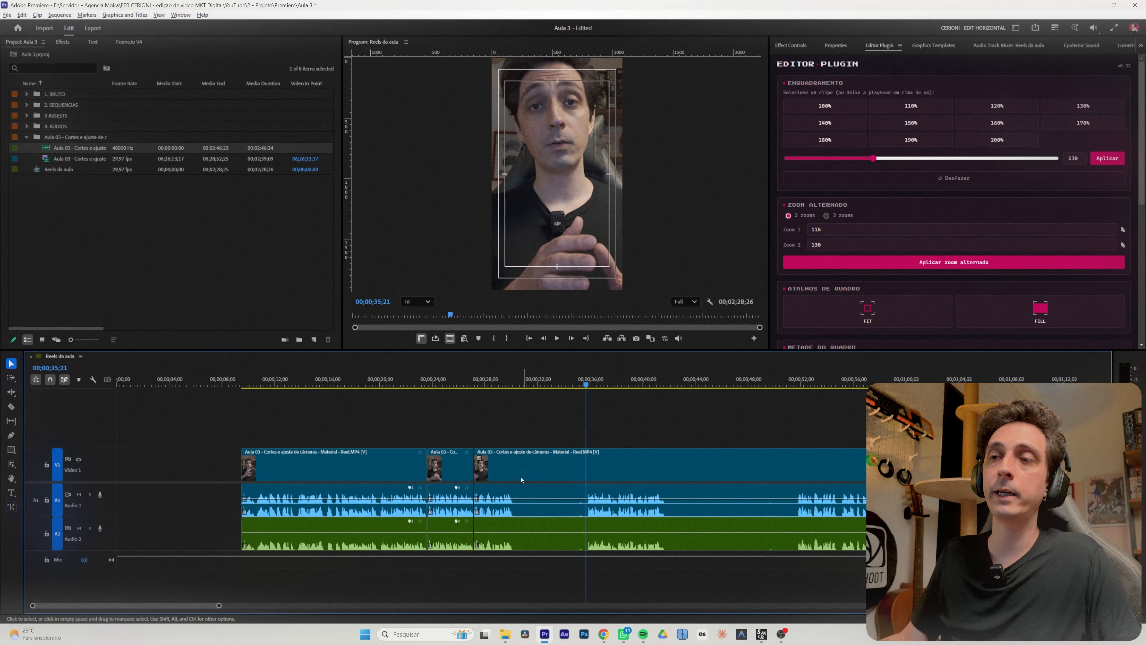
Cut all tracks with the Razor tool at 00;00;30;04 and about 00;00;35;23, around the silent stretch
{"action": "scroll", "coordinate": [568, 429], "scroll_direction": "up", "scroll_amount": 2}
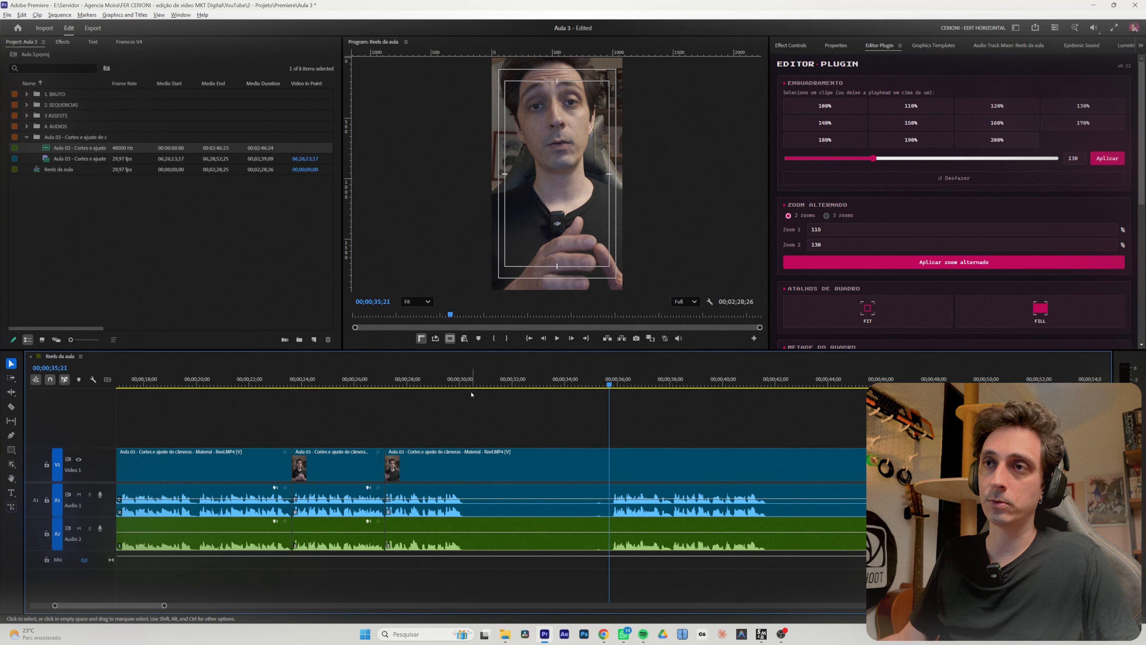
{"action": "left_click_drag", "start_coordinate": [460, 387], "coordinate": [463, 388]}
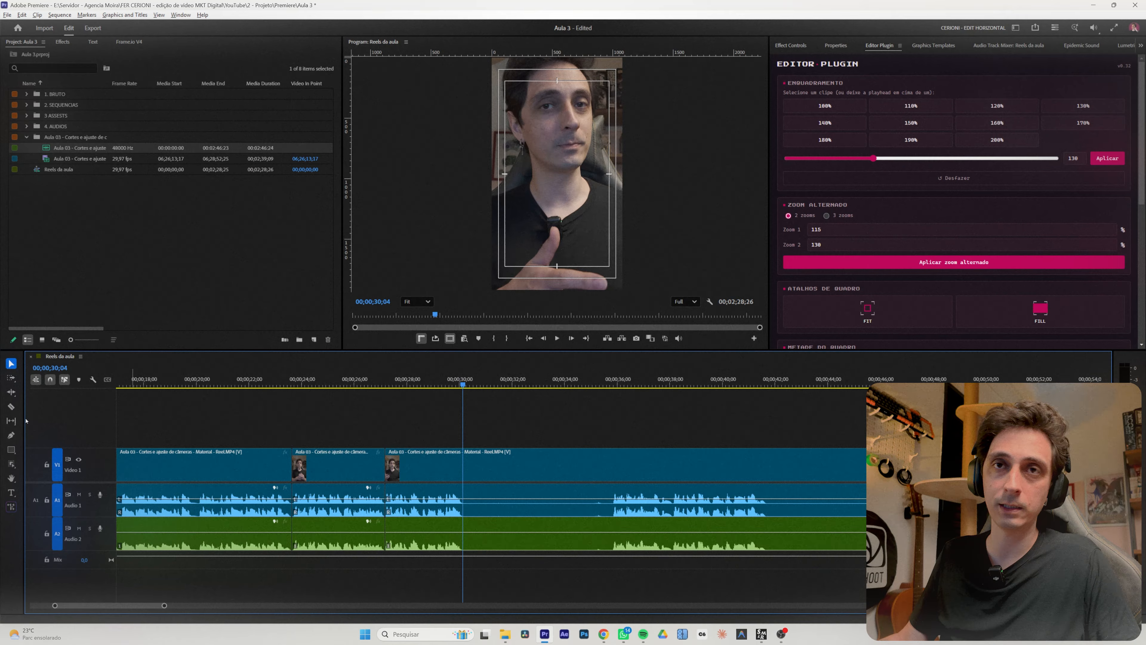
{"action": "left_click", "coordinate": [10, 406]}
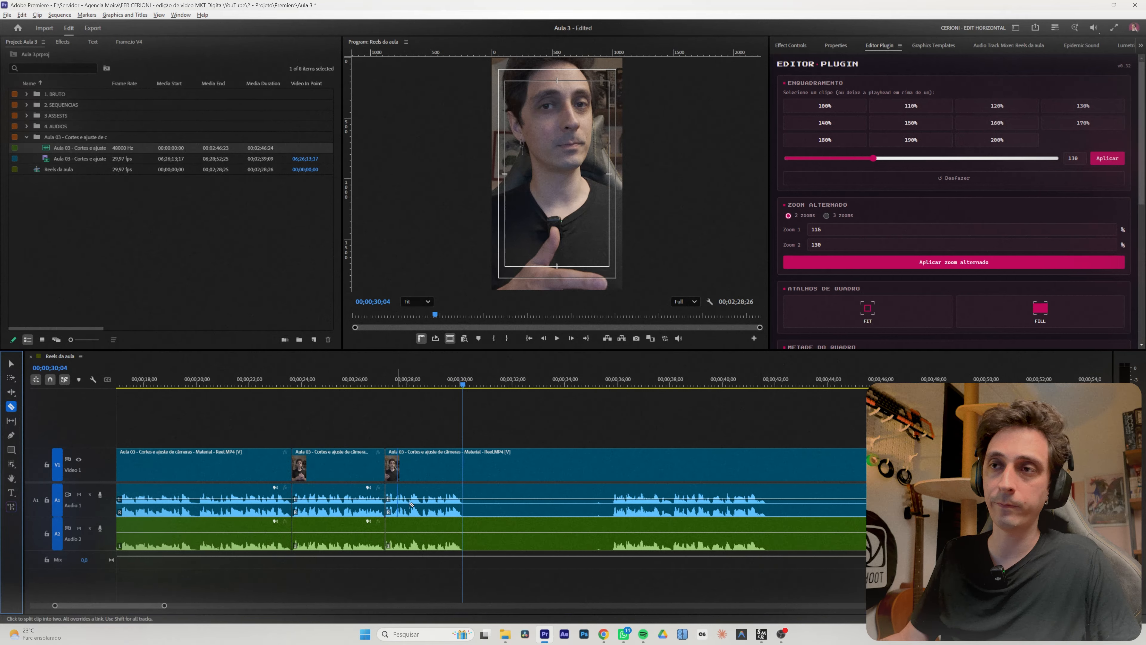
{"action": "left_click", "coordinate": [464, 514]}
{"action": "left_click", "coordinate": [612, 525]}
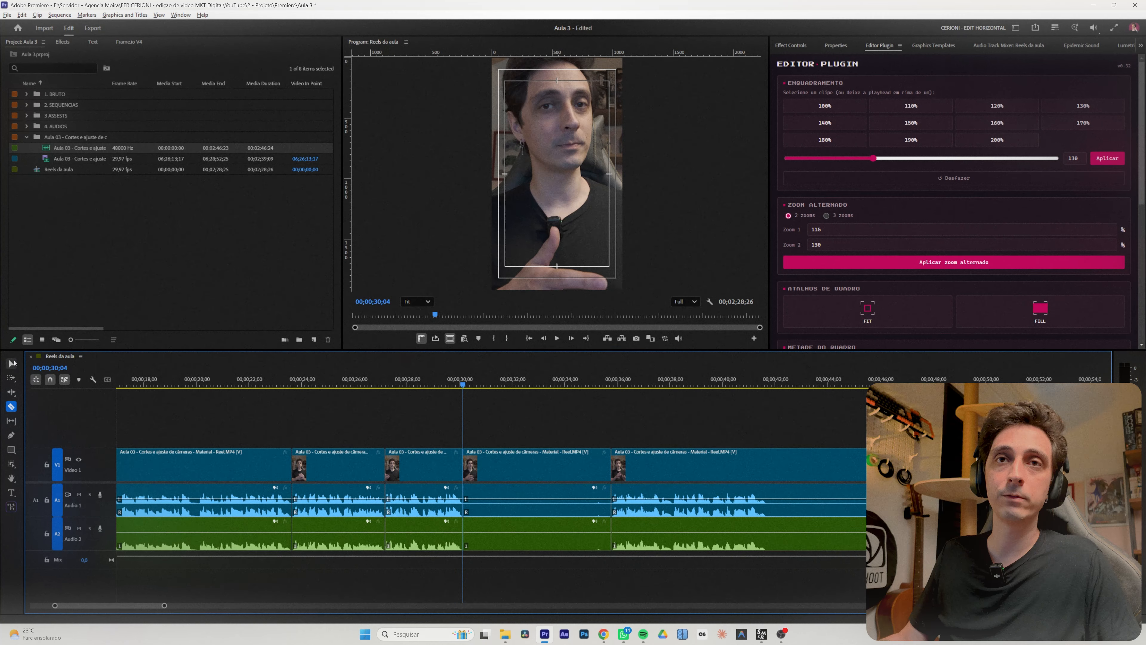
Delete the silent segment between 00;00;30;04 and about 00;00;35;23, and close the empty gap it leaves
{"action": "left_click", "coordinate": [11, 364]}
{"action": "left_click", "coordinate": [517, 497]}
{"action": "key", "text": "Delete"}
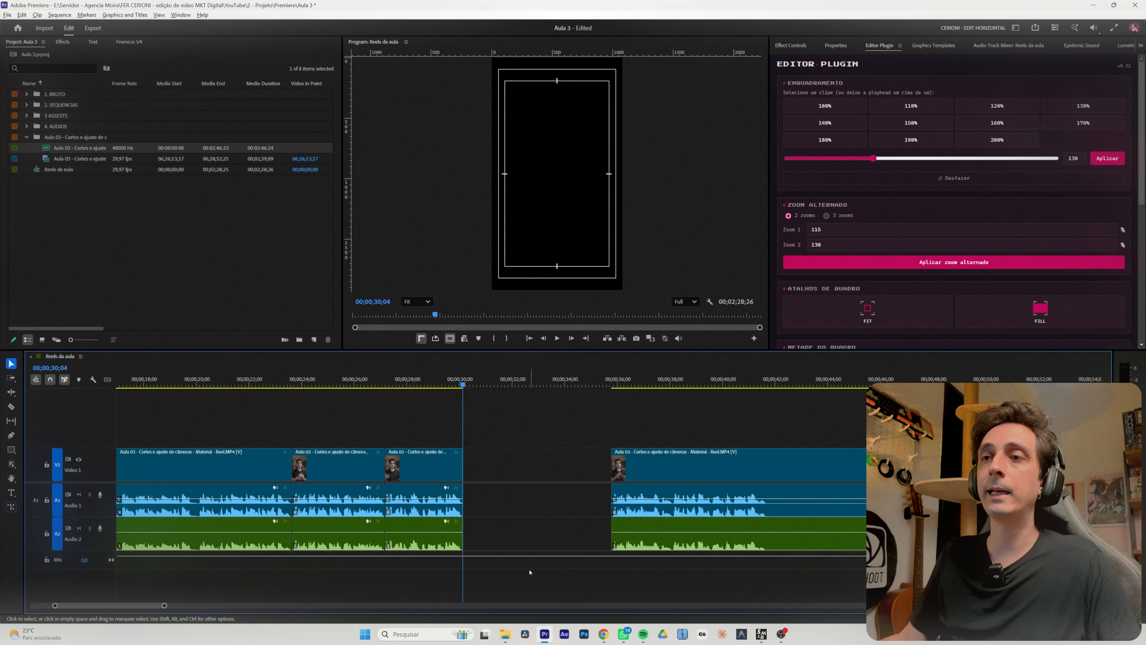
{"action": "left_click", "coordinate": [512, 506]}
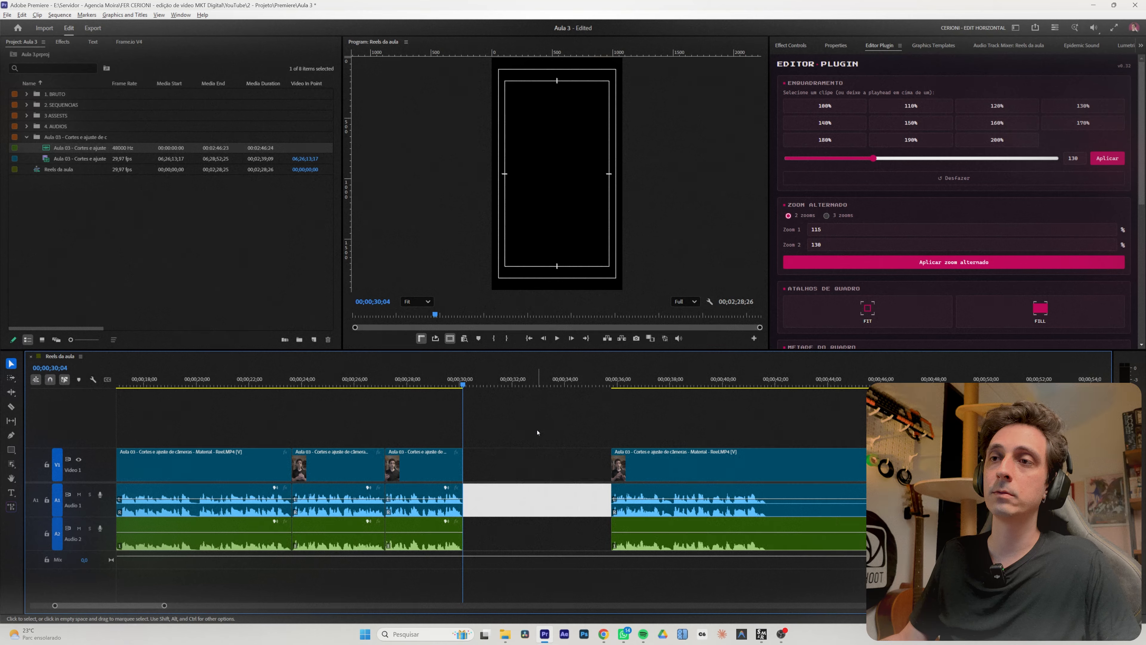
{"action": "key", "text": "Delete"}
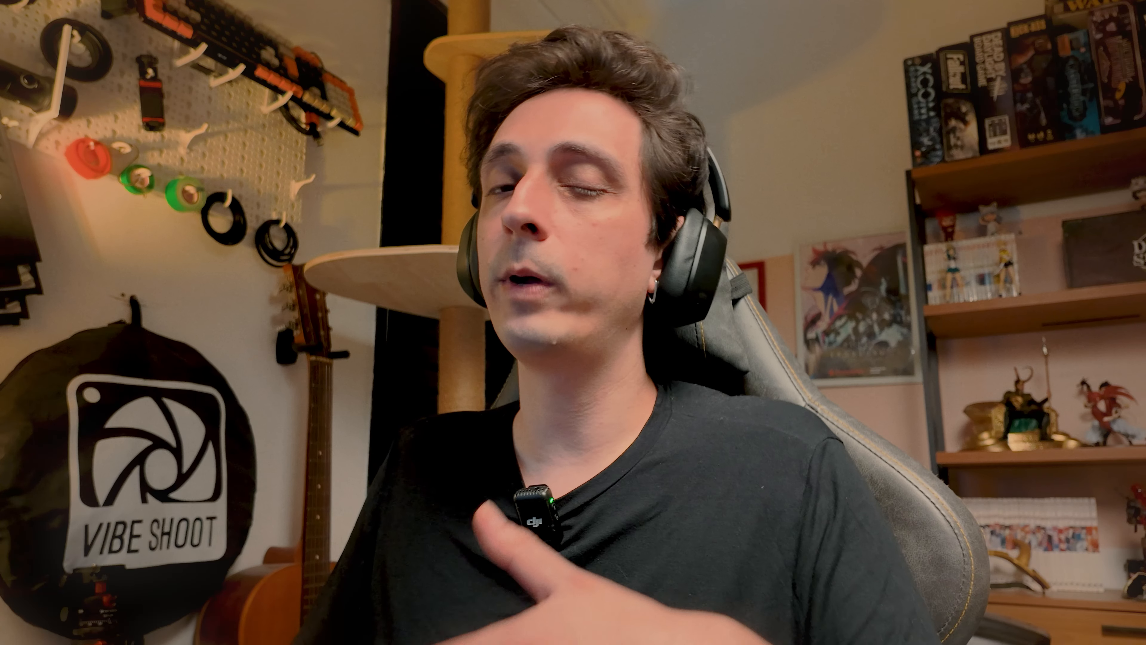
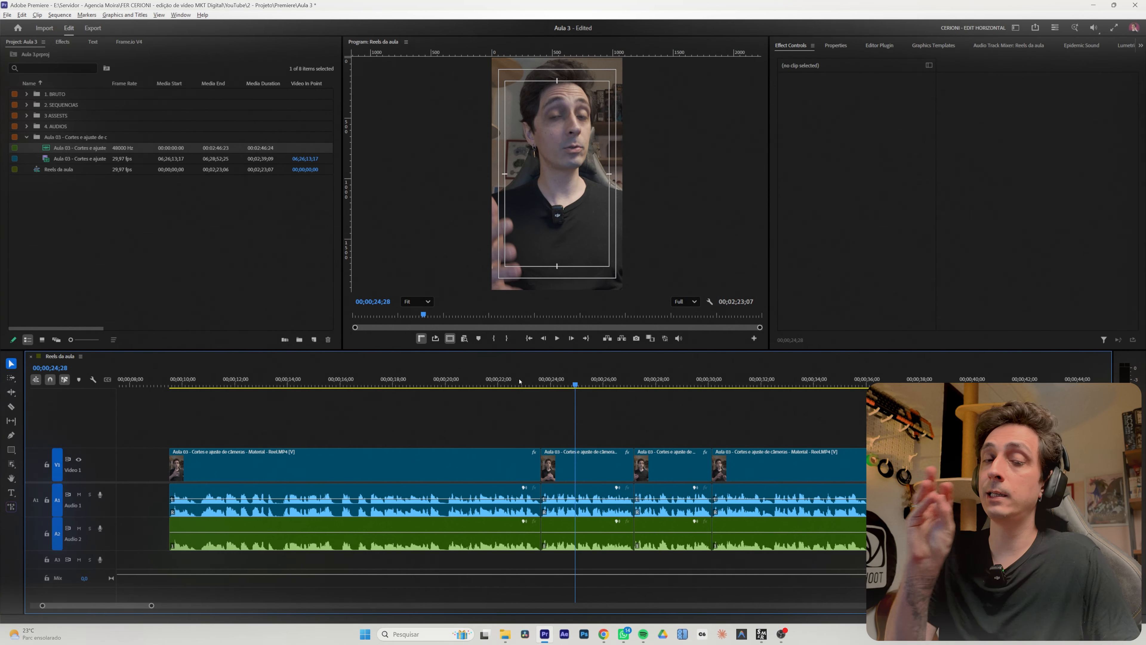
Play and step through the join at about 00;00;30;04 to examine the transition between the two speech clips
{"action": "left_click_drag", "start_coordinate": [614, 382], "coordinate": [671, 406]}
{"action": "scroll", "coordinate": [634, 422], "scroll_direction": "right", "scroll_amount": 3}
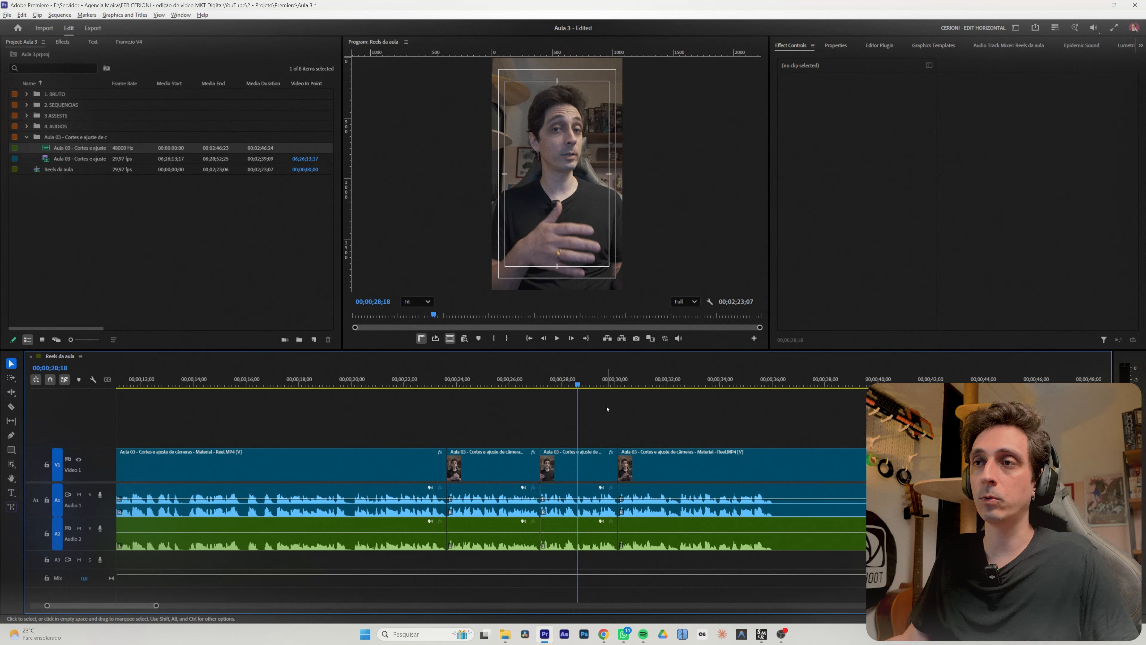
{"action": "left_click", "coordinate": [607, 382]}
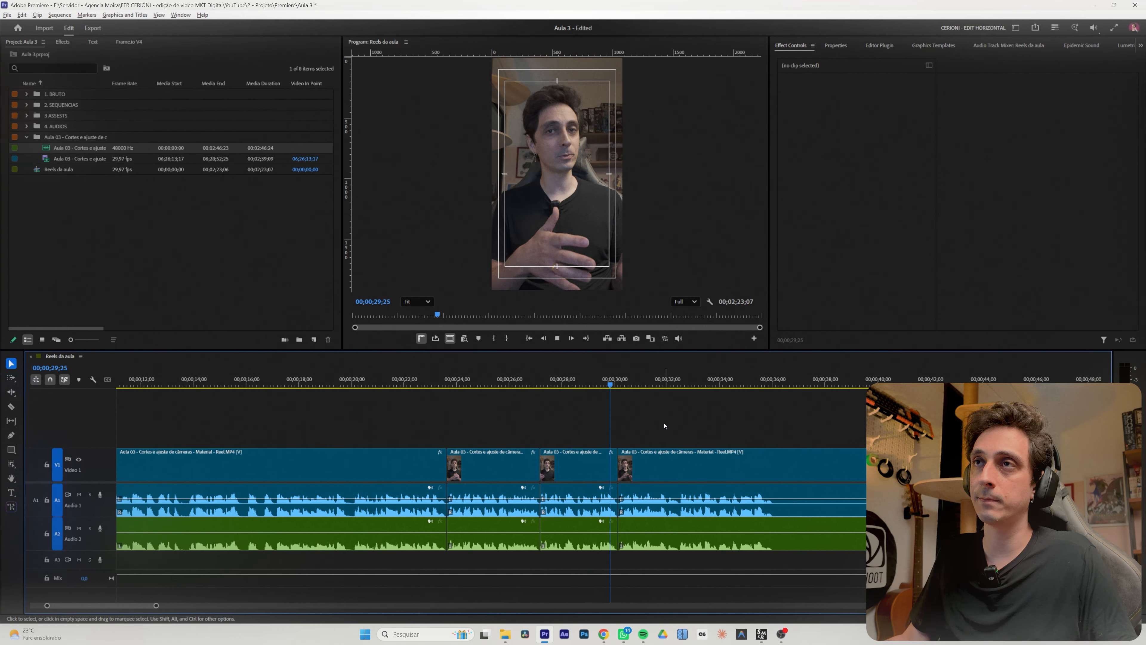
{"action": "left_click", "coordinate": [634, 382]}
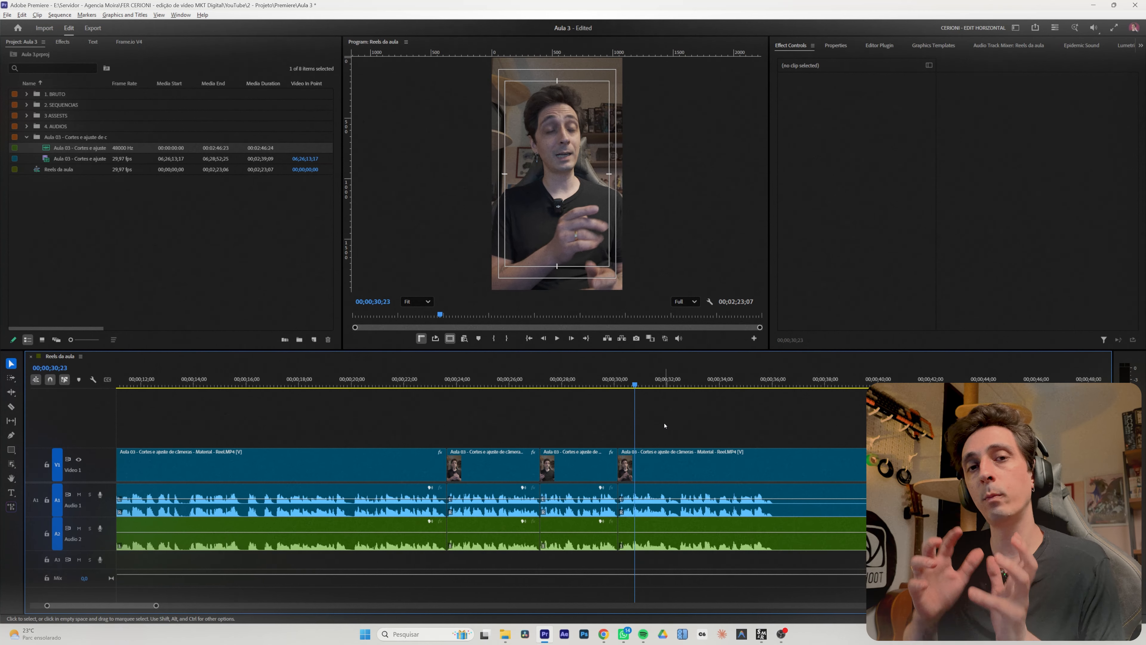
{"action": "left_click_drag", "start_coordinate": [664, 426], "coordinate": [600, 456]}
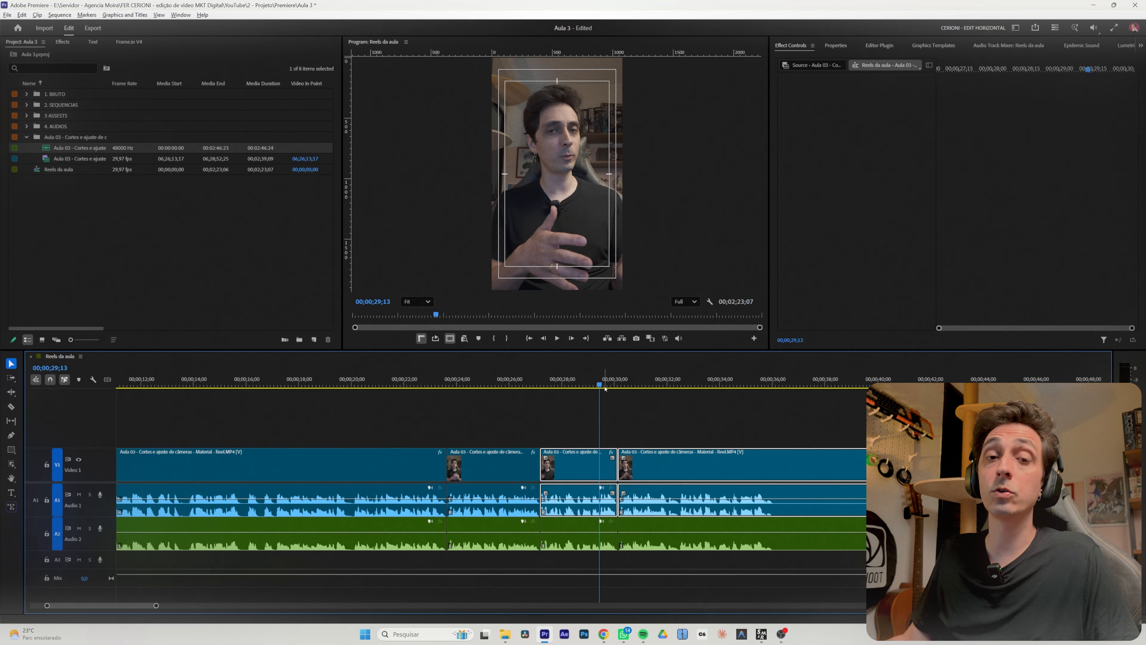
{"action": "key", "text": "Left"}
{"action": "key", "text": "Left"}
{"action": "key", "text": "Left"}
{"action": "left_click", "coordinate": [658, 400]}
Compare the Motion settings of the two video clips that meet at 00;00;27;05
{"action": "left_click", "coordinate": [486, 383]}
{"action": "left_click_drag", "start_coordinate": [586, 437], "coordinate": [587, 456]}
{"action": "mouse_move", "coordinate": [486, 384]}
{"action": "left_mouse_down"}
{"action": "mouse_move", "coordinate": [629, 384]}
{"action": "mouse_move", "coordinate": [489, 385]}
{"action": "left_mouse_up"}
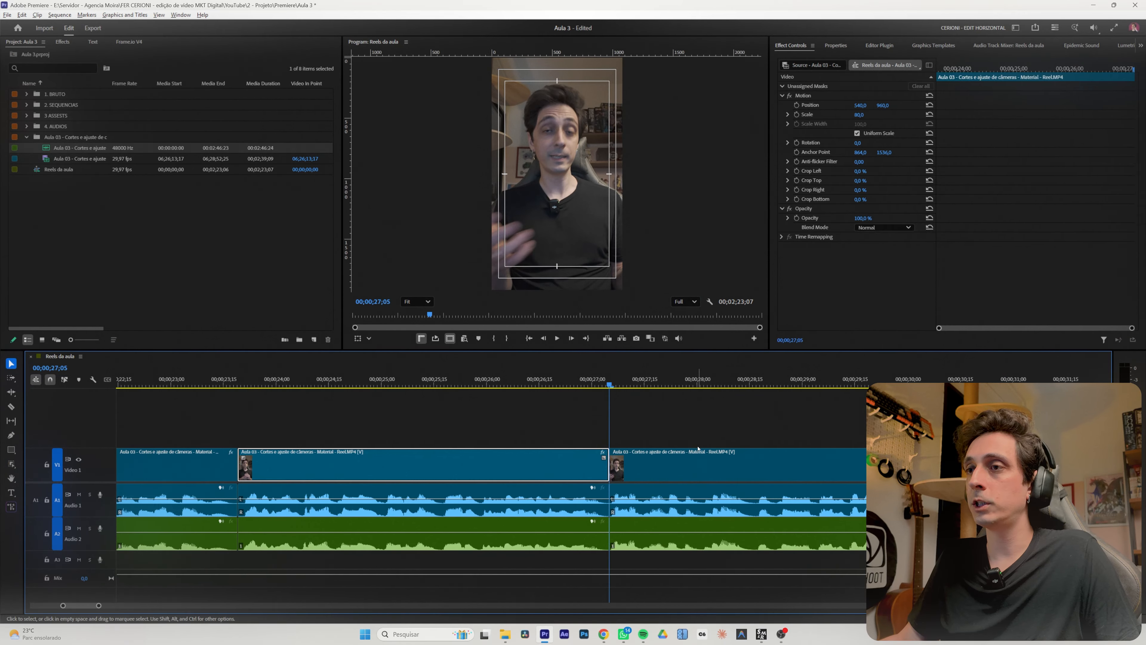
{"action": "left_click", "coordinate": [698, 448]}
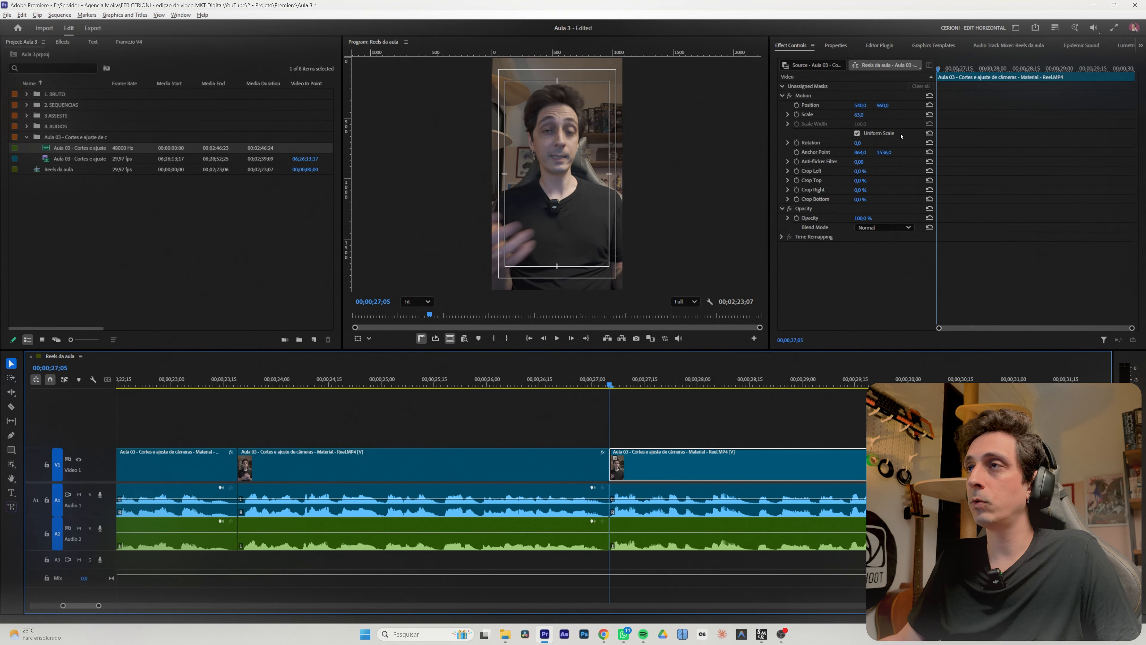
{"action": "left_click", "coordinate": [804, 96]}
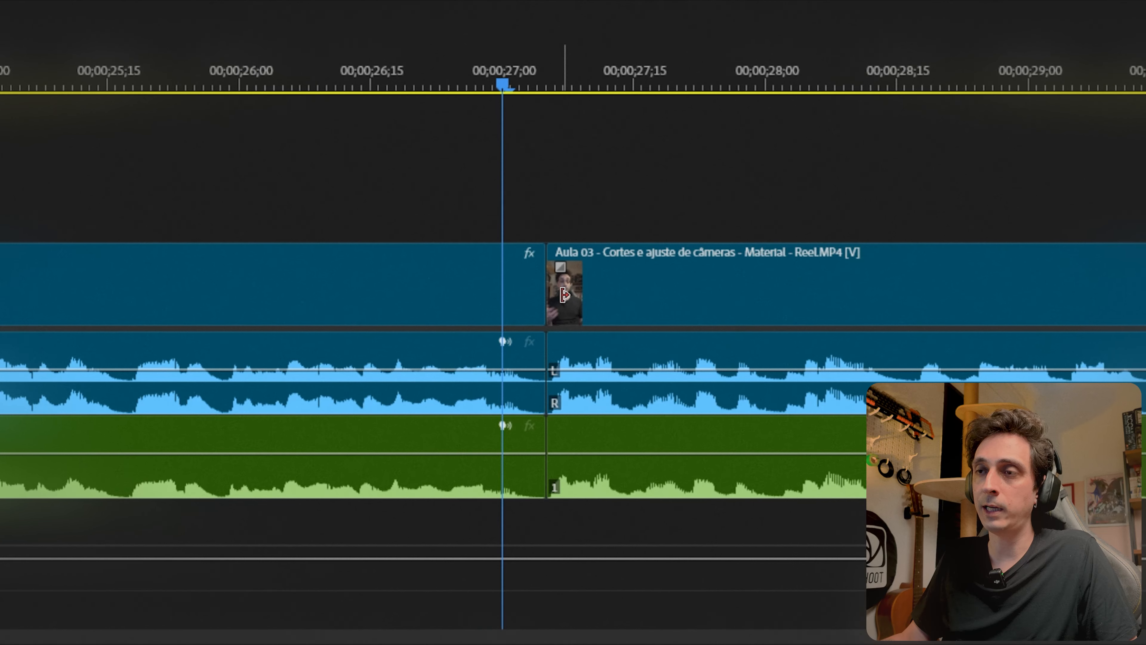
Shift only the video cut at 00;00;27;05 to about 00;00;27;16, trimming the following clip's start and extending the preceding clip to meet it
{"action": "left_click", "coordinate": [659, 297]}
{"action": "left_click", "coordinate": [653, 204]}
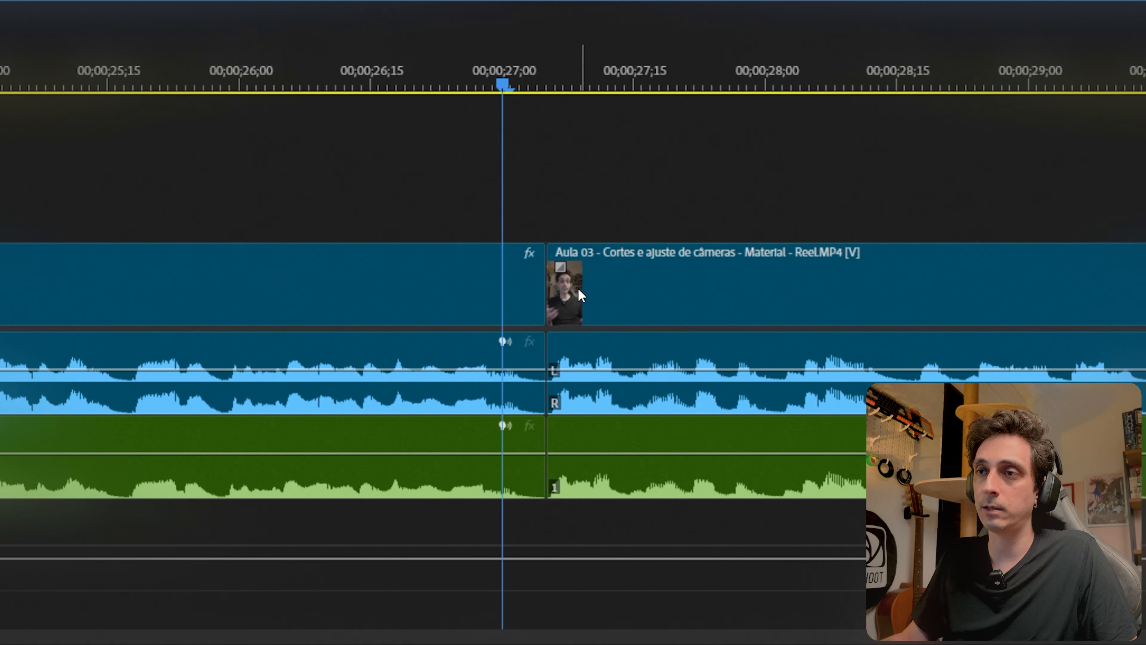
{"action": "left_click", "coordinate": [559, 296]}
{"action": "left_click_drag", "start_coordinate": [558, 296], "coordinate": [653, 296]}
{"action": "left_click", "coordinate": [446, 278]}
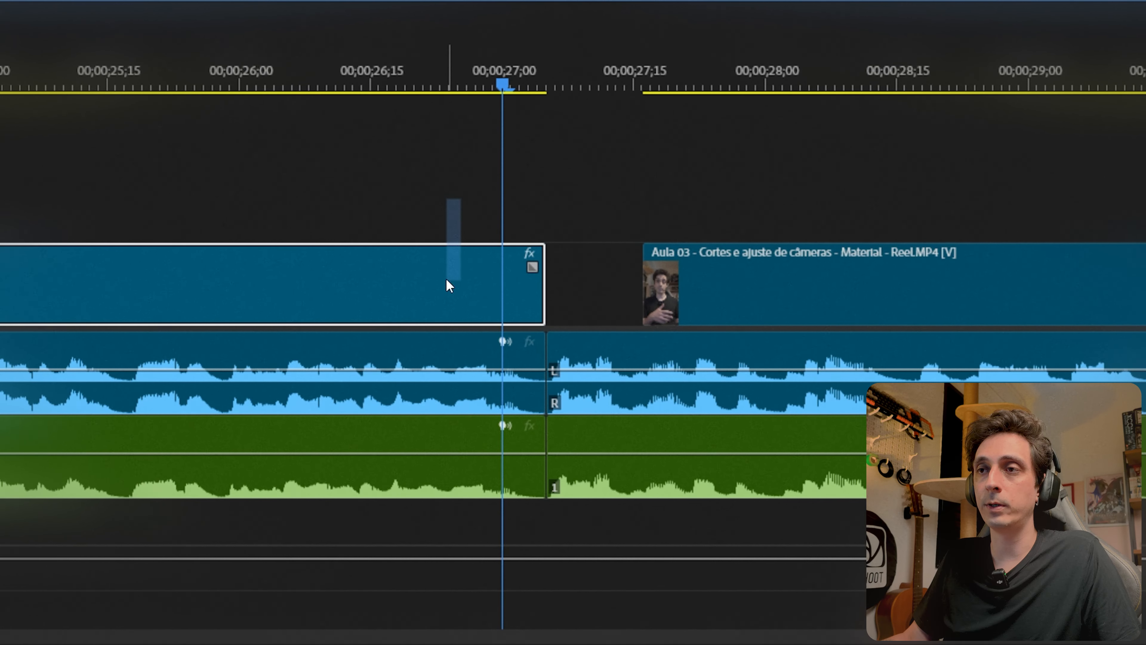
{"action": "left_click_drag", "start_coordinate": [545, 300], "coordinate": [639, 309]}
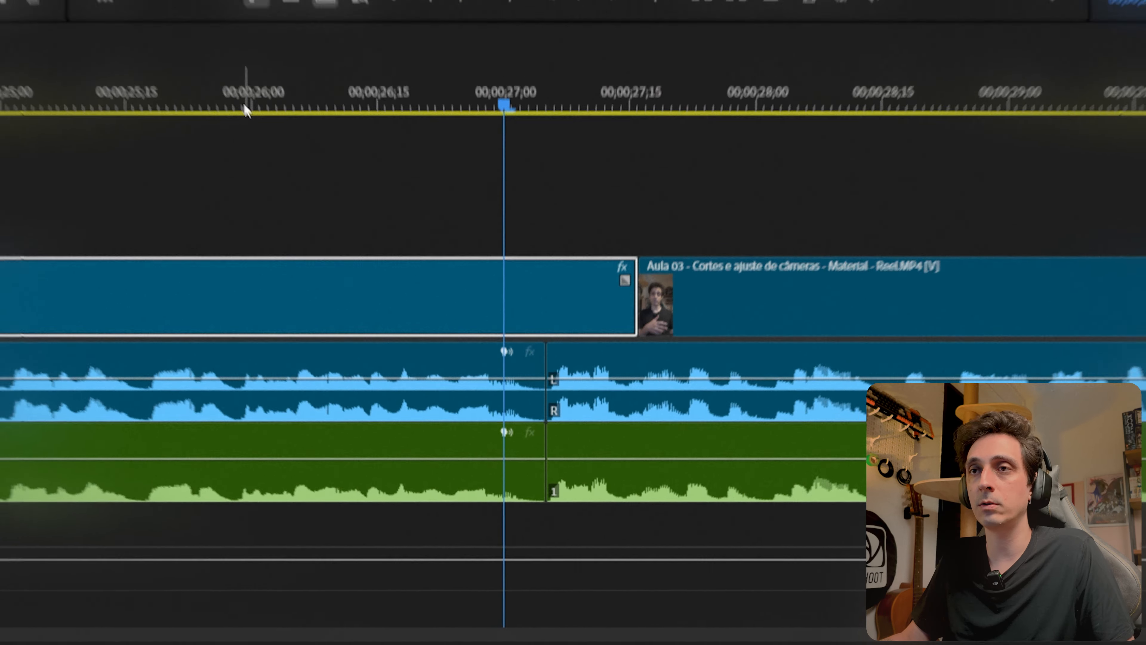
{"action": "left_click", "coordinate": [246, 108]}
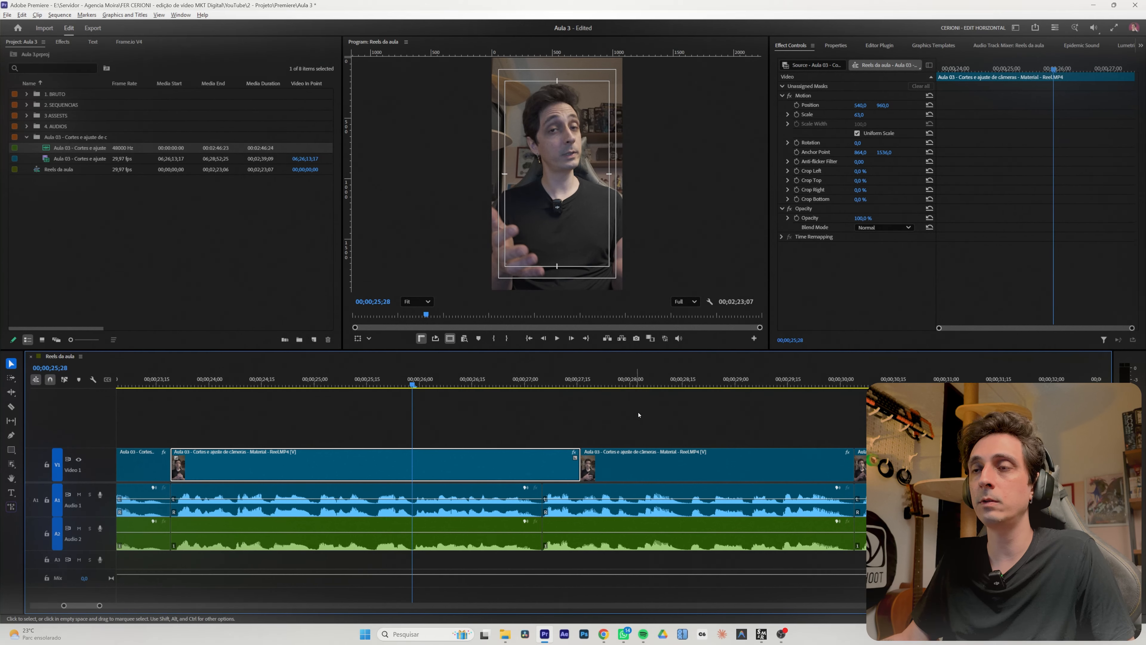
Play and replay the join around 00;00;27;16 to examine the video cut placed after the audio cut
{"action": "key", "text": "space"}
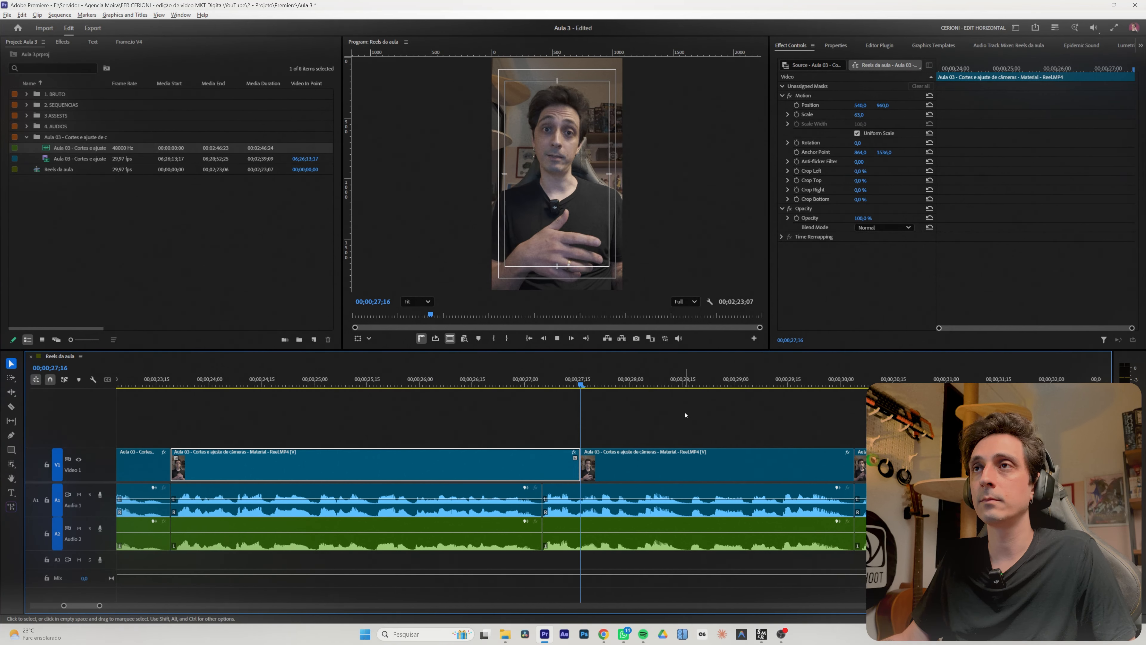
{"action": "key", "text": "space"}
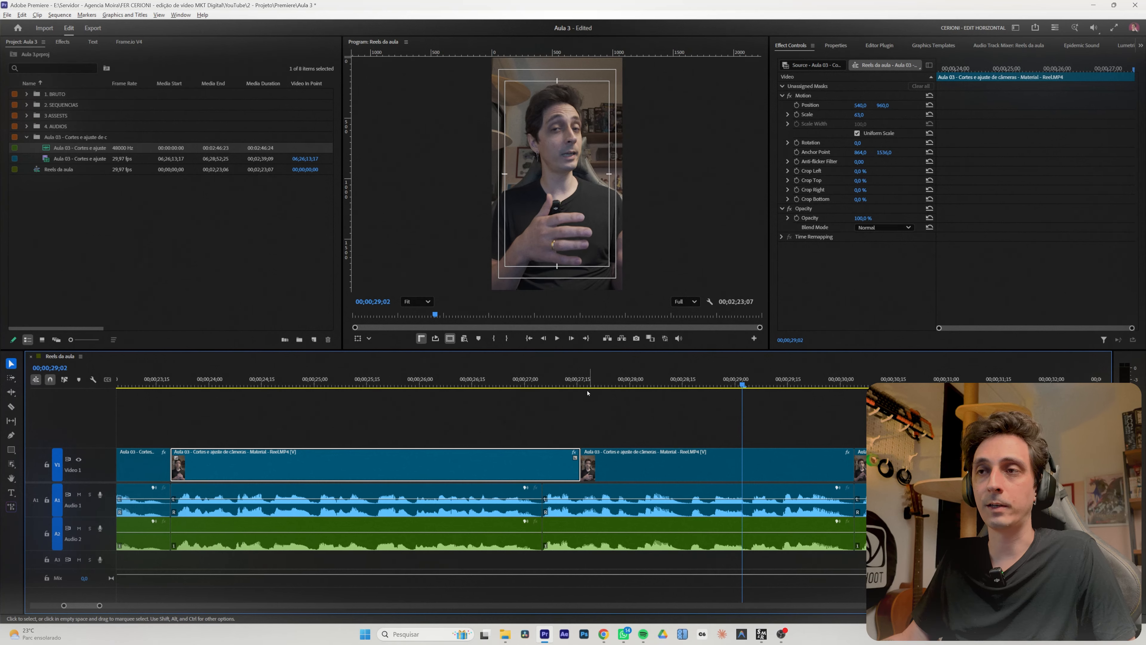
{"action": "left_click", "coordinate": [460, 382]}
{"action": "key", "text": "space"}
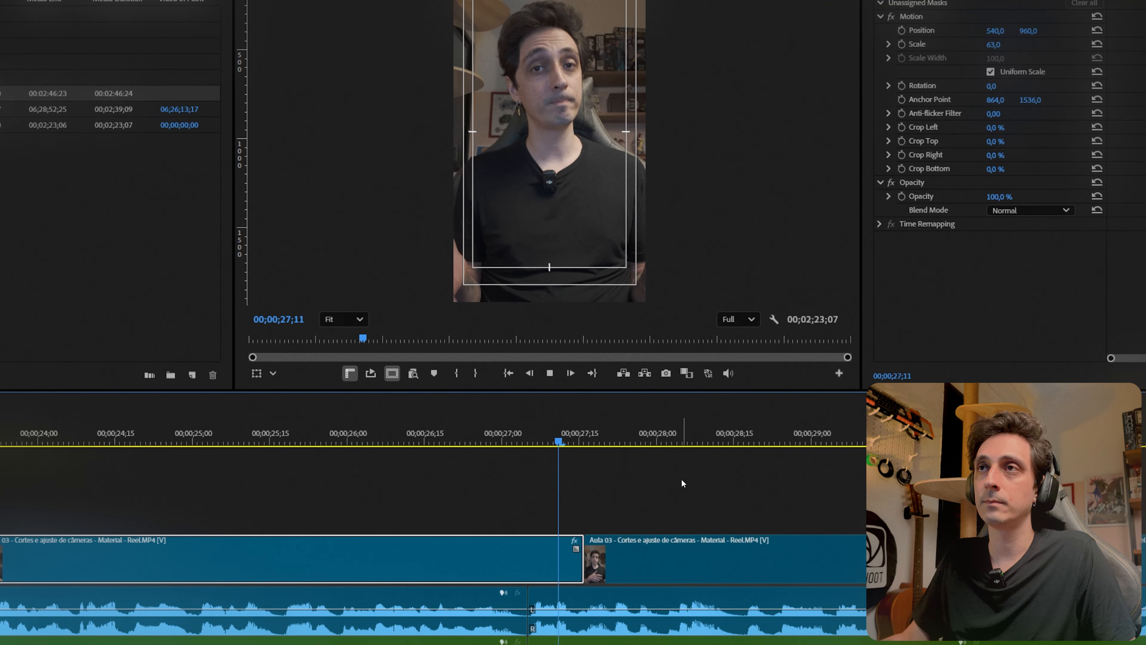
{"action": "key", "text": "space"}
{"action": "left_click_drag", "start_coordinate": [465, 432], "coordinate": [548, 438]}
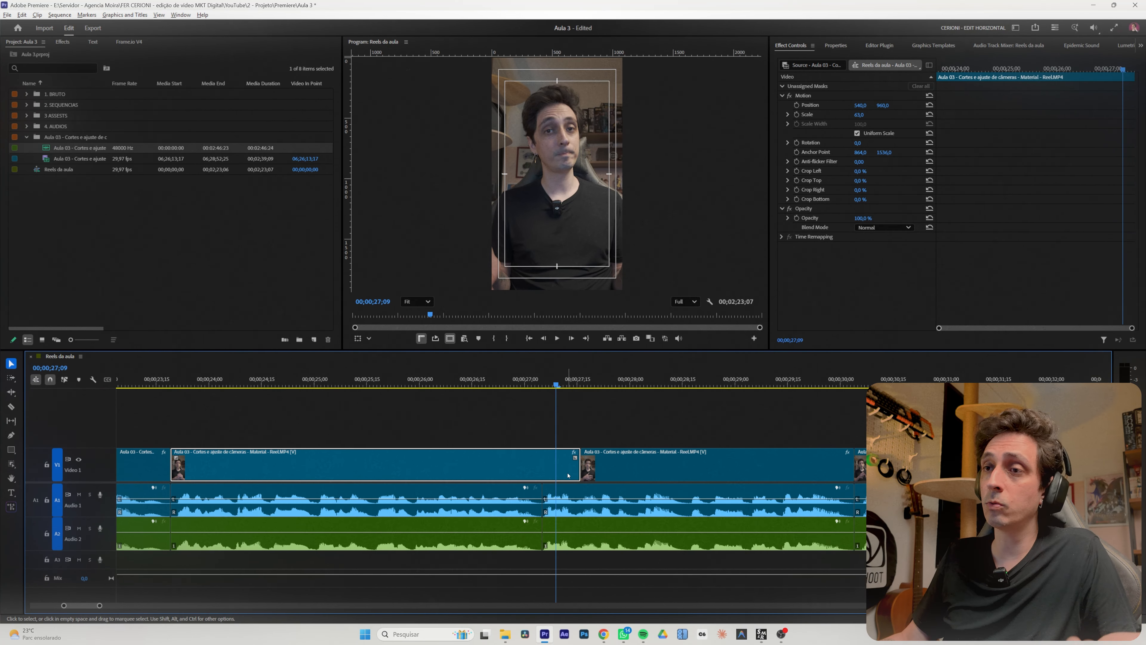
Shift only the video cut to about 00;00;26;23, ahead of the audio cut, and play through the join to check it
{"action": "left_click_drag", "start_coordinate": [576, 470], "coordinate": [496, 471]}
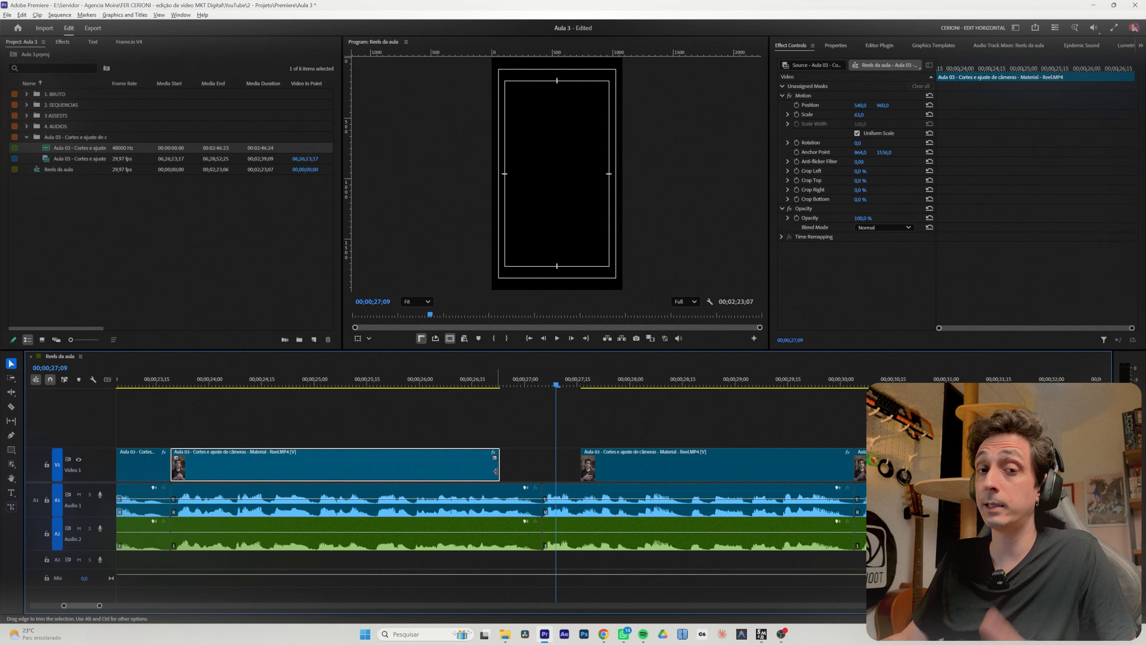
{"action": "left_click_drag", "start_coordinate": [582, 469], "coordinate": [501, 472]}
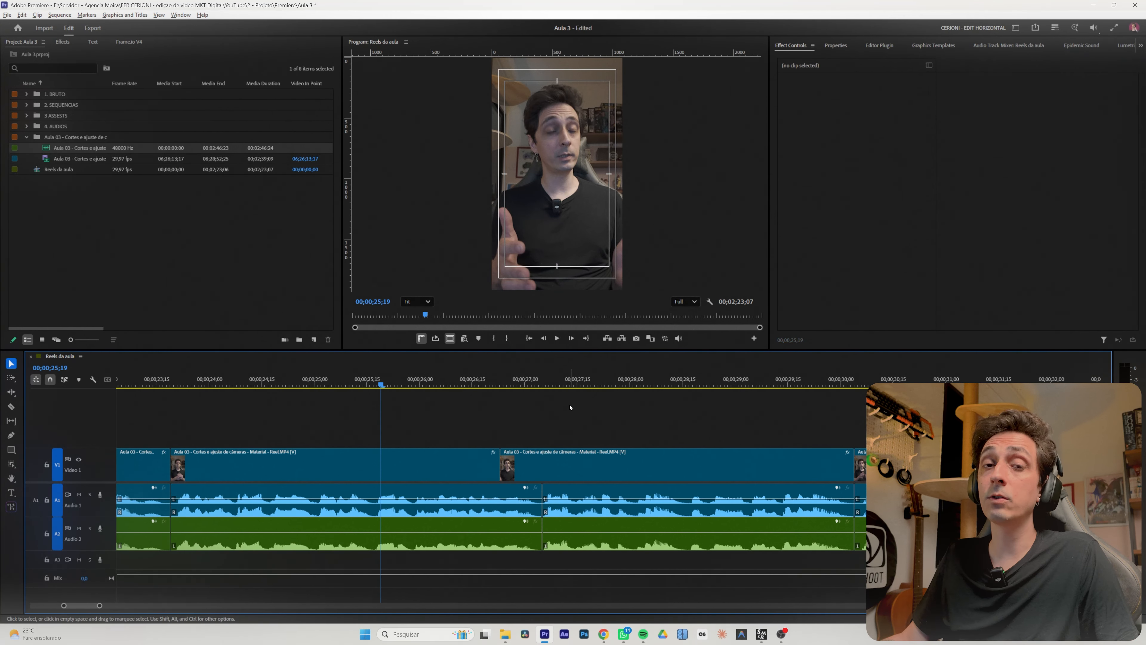
{"action": "key", "text": "space"}
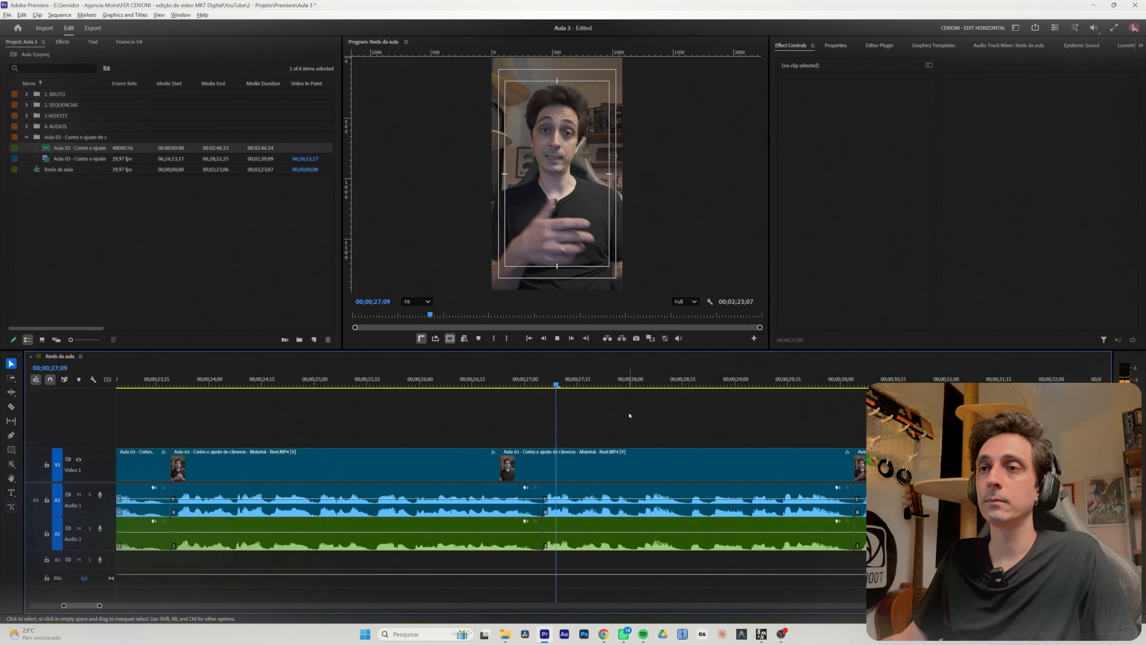
{"action": "key", "text": "space"}
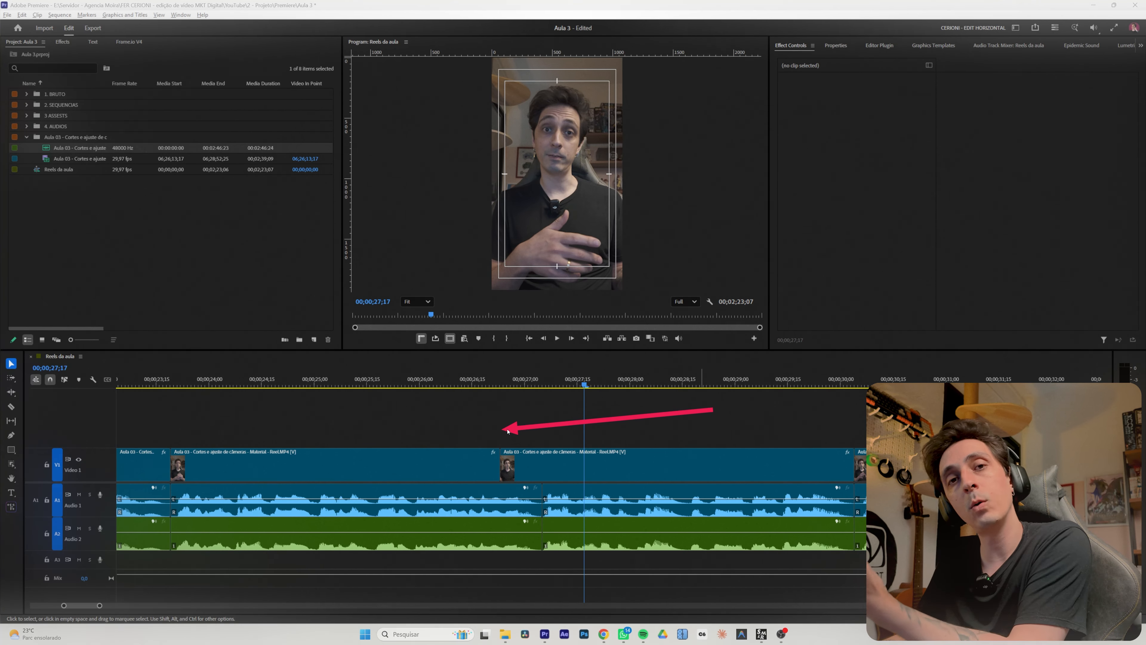
Try the video cut at about 00;00;27;13, after the audio cut, and return it to about 00;00;26;23
{"action": "left_click_drag", "start_coordinate": [500, 465], "coordinate": [573, 468]}
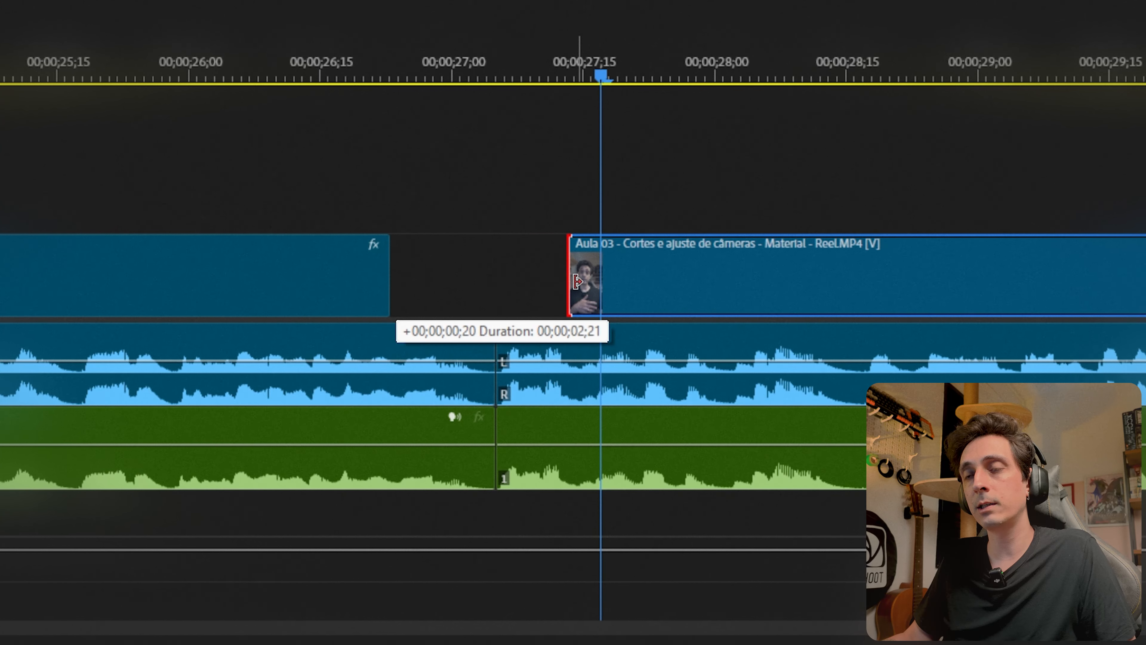
{"action": "left_click_drag", "start_coordinate": [573, 284], "coordinate": [573, 283]}
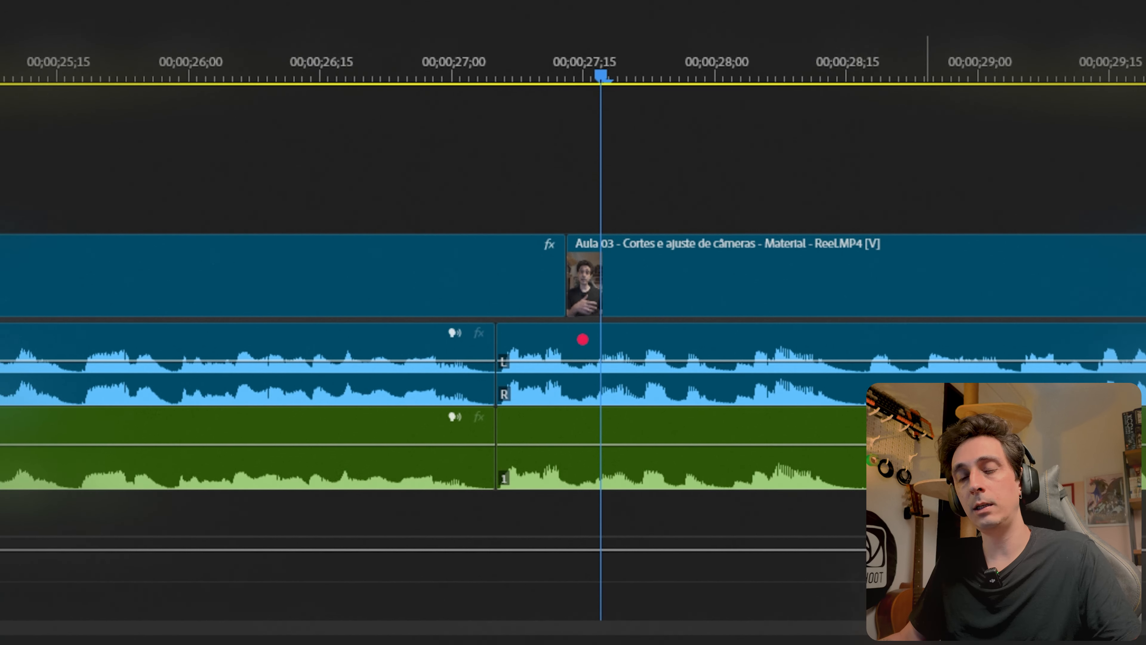
{"action": "left_click_drag", "start_coordinate": [563, 297], "coordinate": [397, 299]}
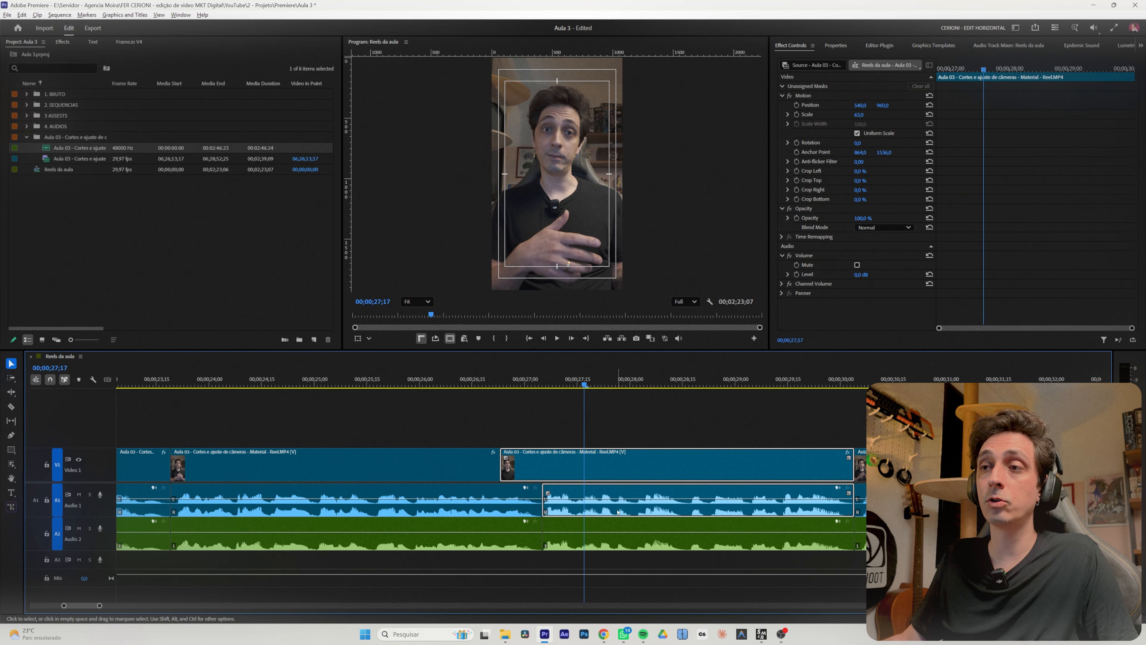
Select the video and audio portions of the clip following the join separately, despite their link, ending with only its video selected
{"action": "left_click", "coordinate": [546, 431]}
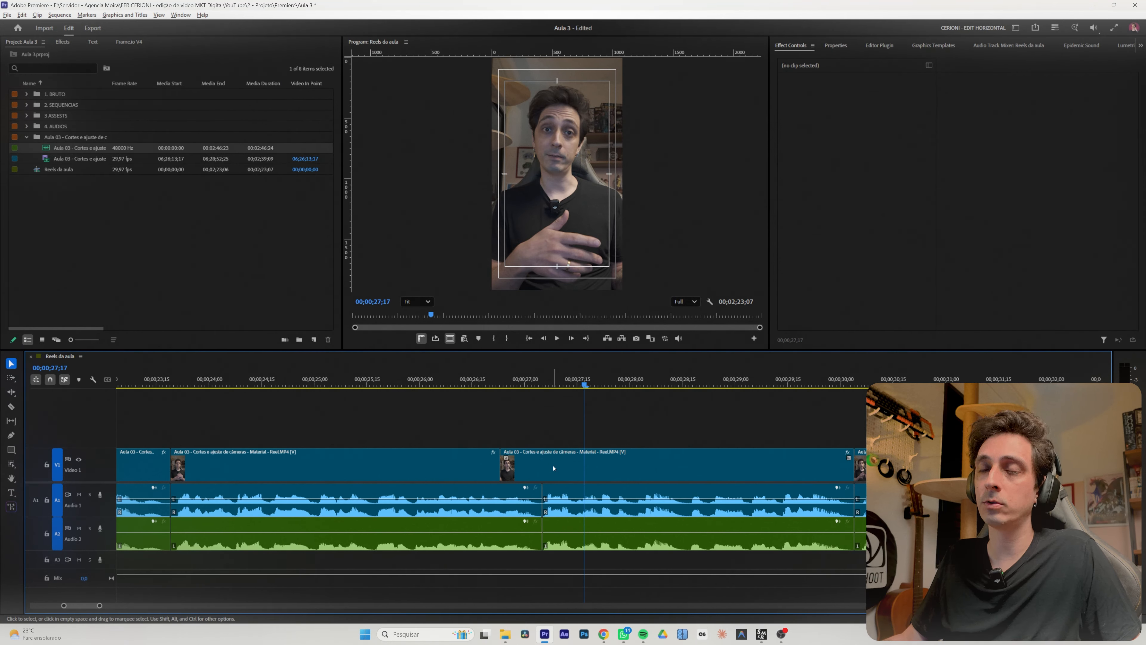
{"action": "left_click", "coordinate": [571, 470]}
{"action": "left_click", "coordinate": [556, 496]}
{"action": "left_click", "coordinate": [559, 463]}
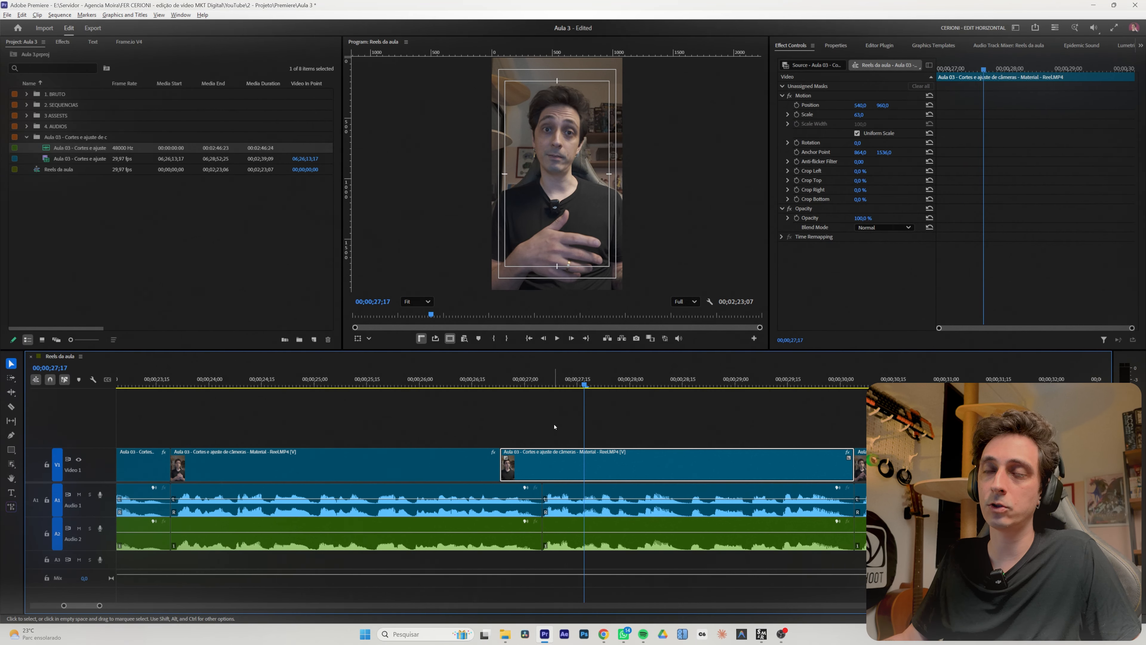